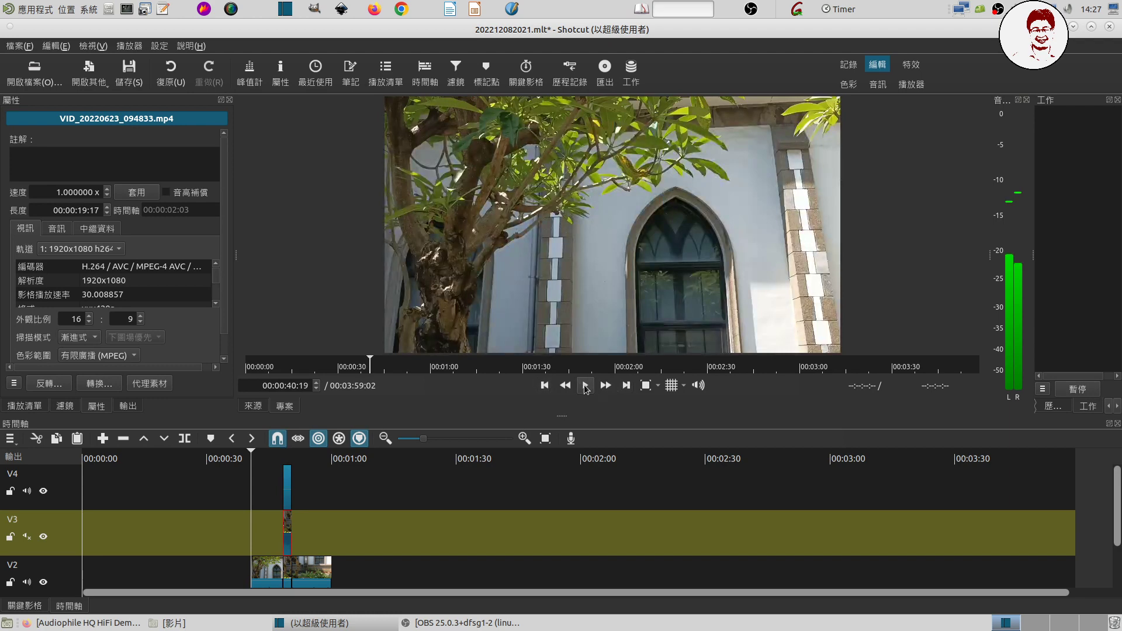
# Play back the existing garden sequence on the timeline to review its enlarged, red-bordered picture-in-picture effect
pyautogui.click(585, 386)
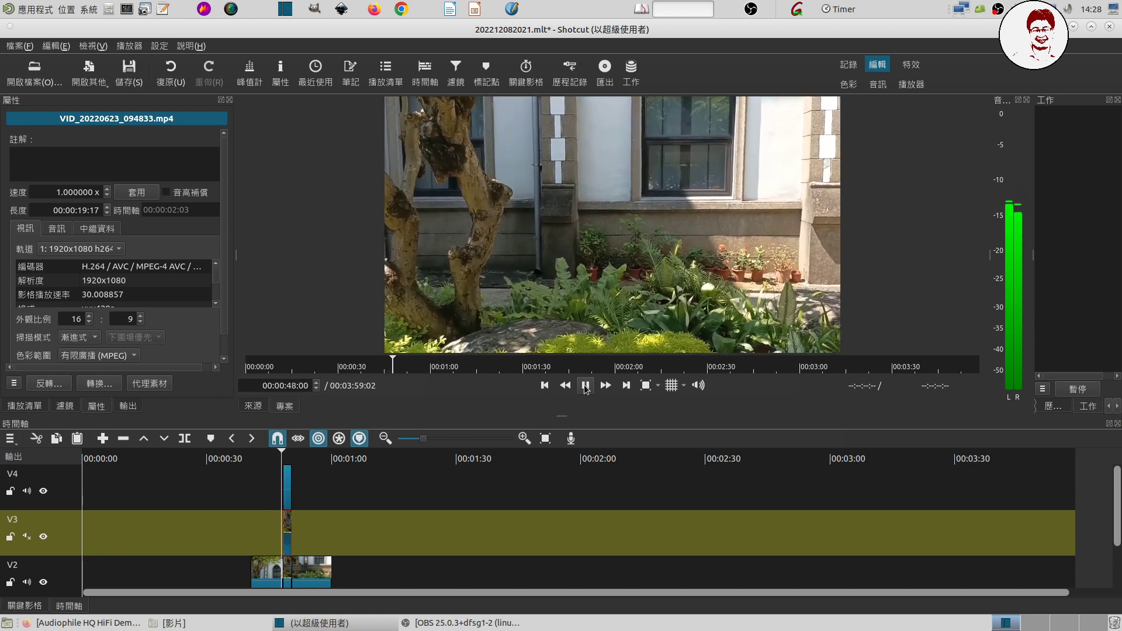
pyautogui.click(584, 386)
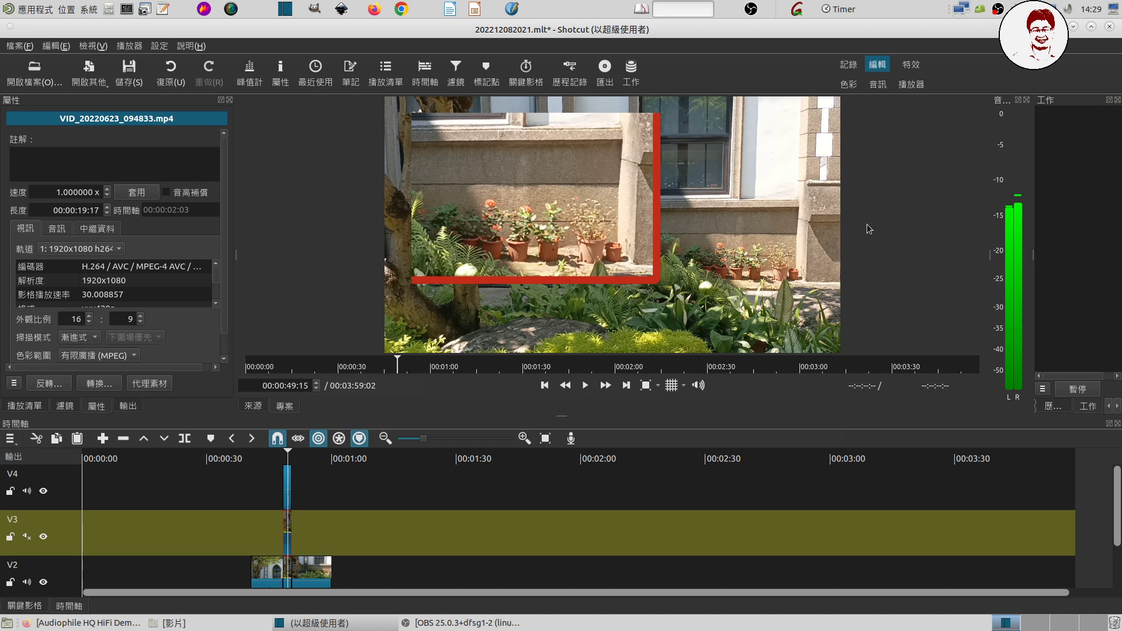
pyautogui.click(588, 390)
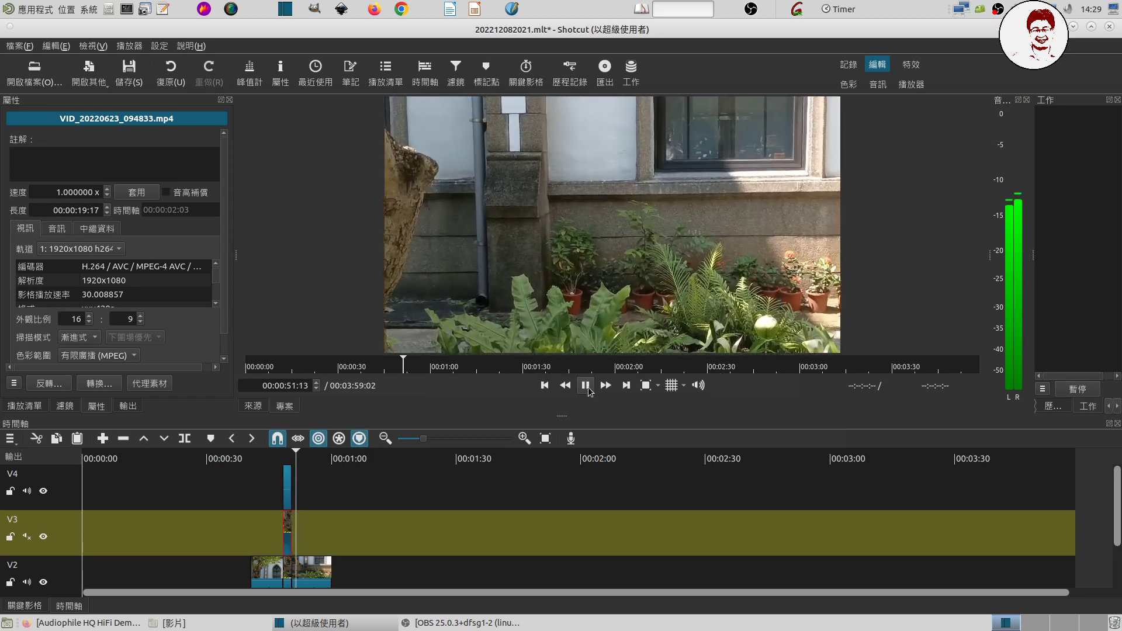
pyautogui.click(586, 387)
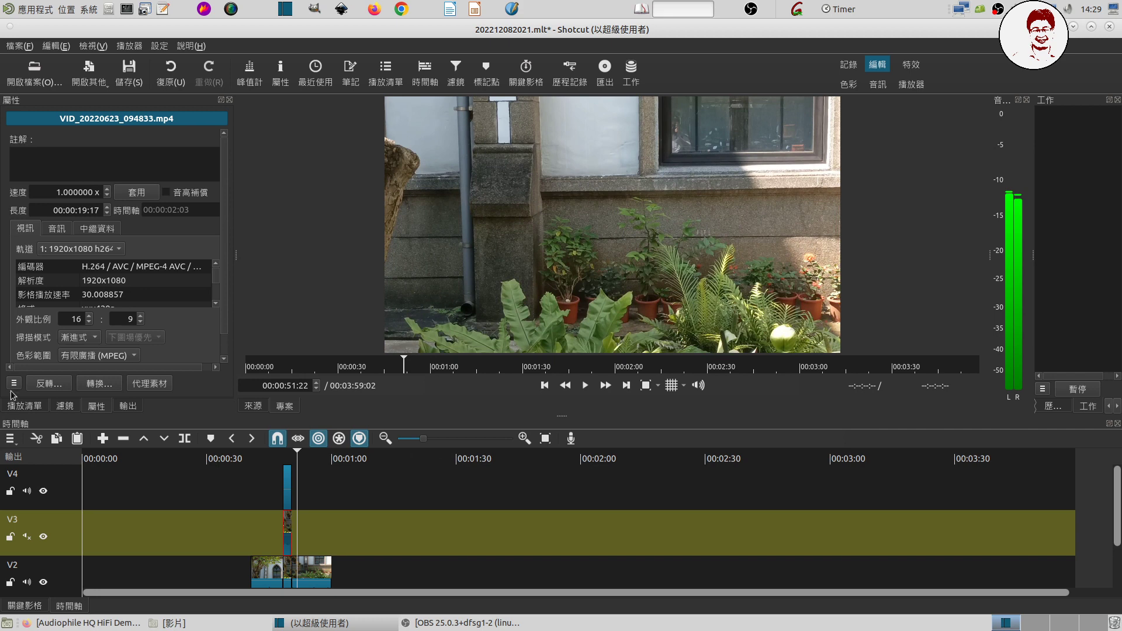
# Insert the first garden video from the playlist on track V3 at 00:01:40:04 and extend both ends to its full length
pyautogui.click(18, 406)
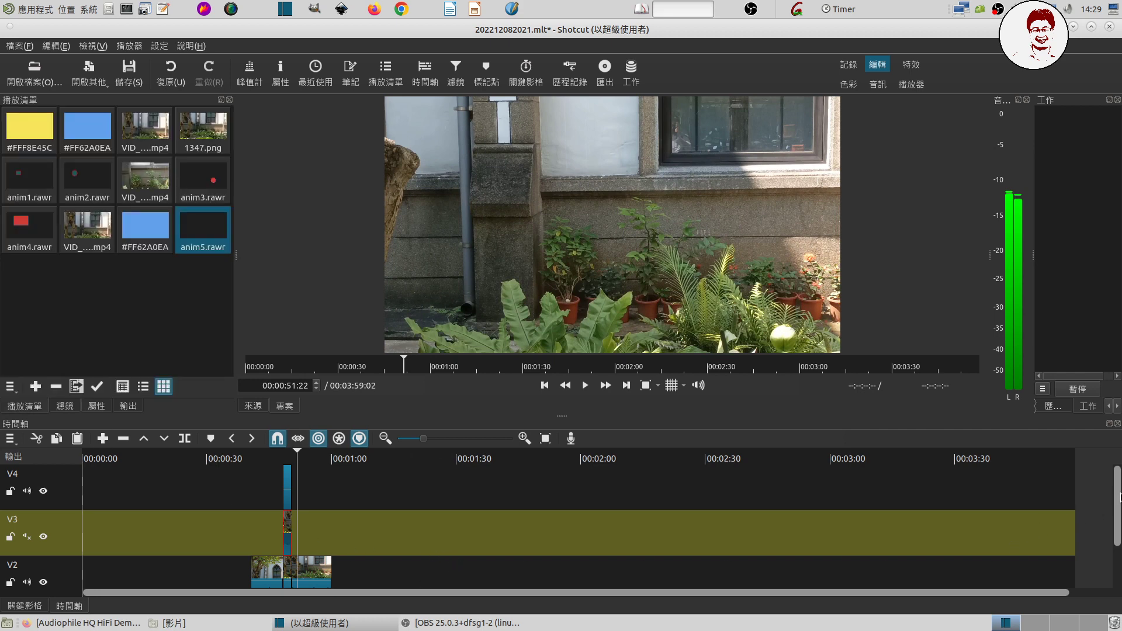
pyautogui.scroll(-3, 1117, 496)
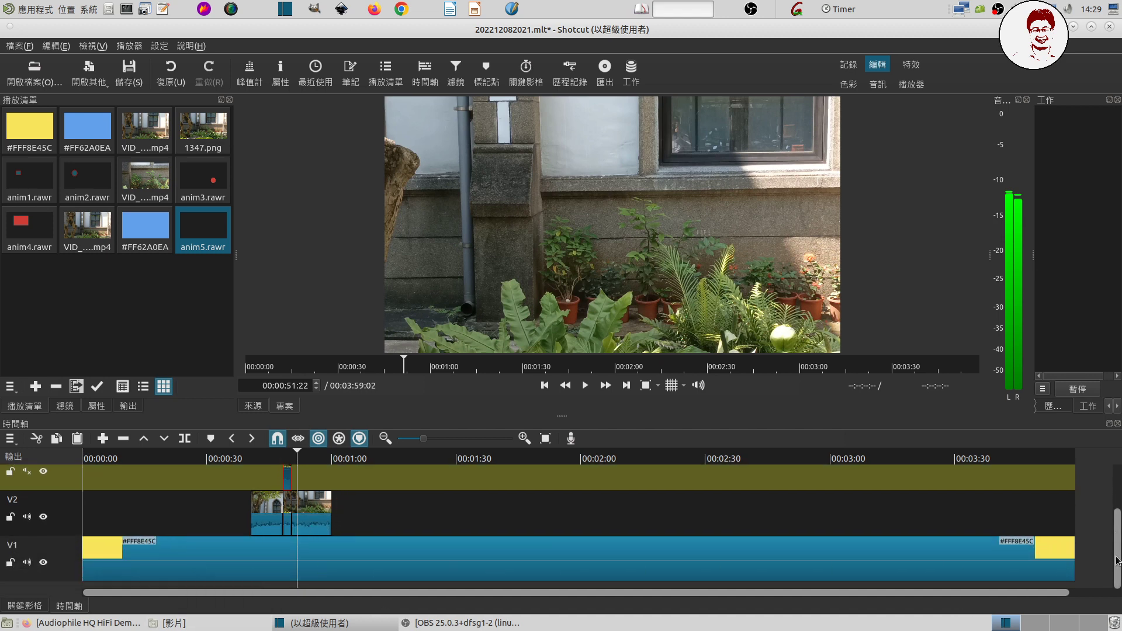
pyautogui.moveTo(1117, 560); pyautogui.dragTo(1117, 528)
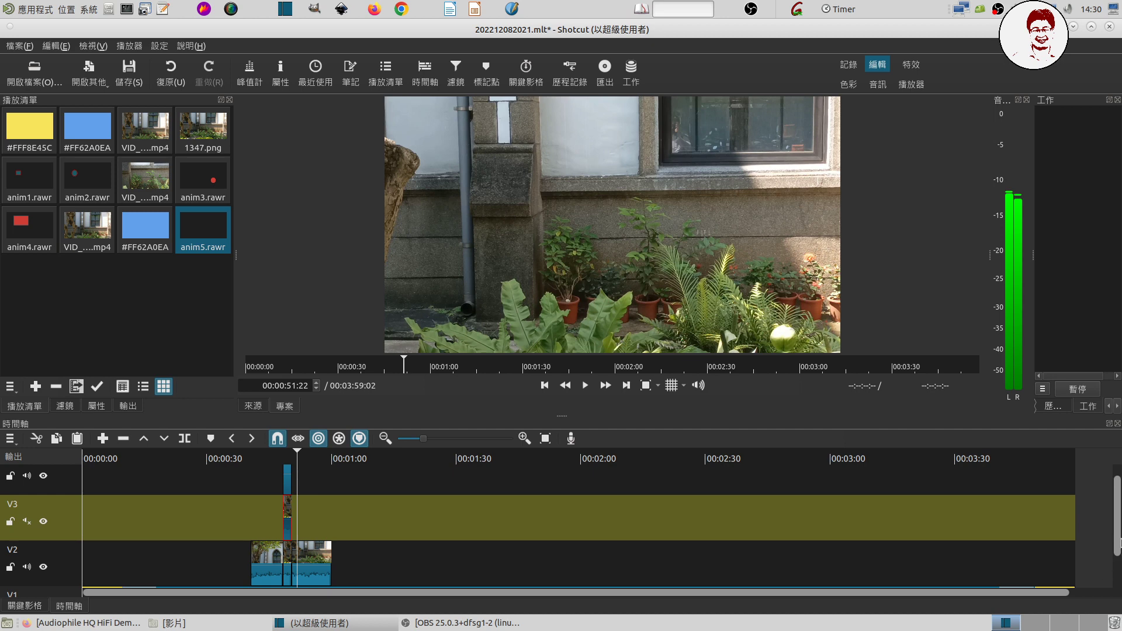
pyautogui.moveTo(1117, 533); pyautogui.dragTo(1118, 533)
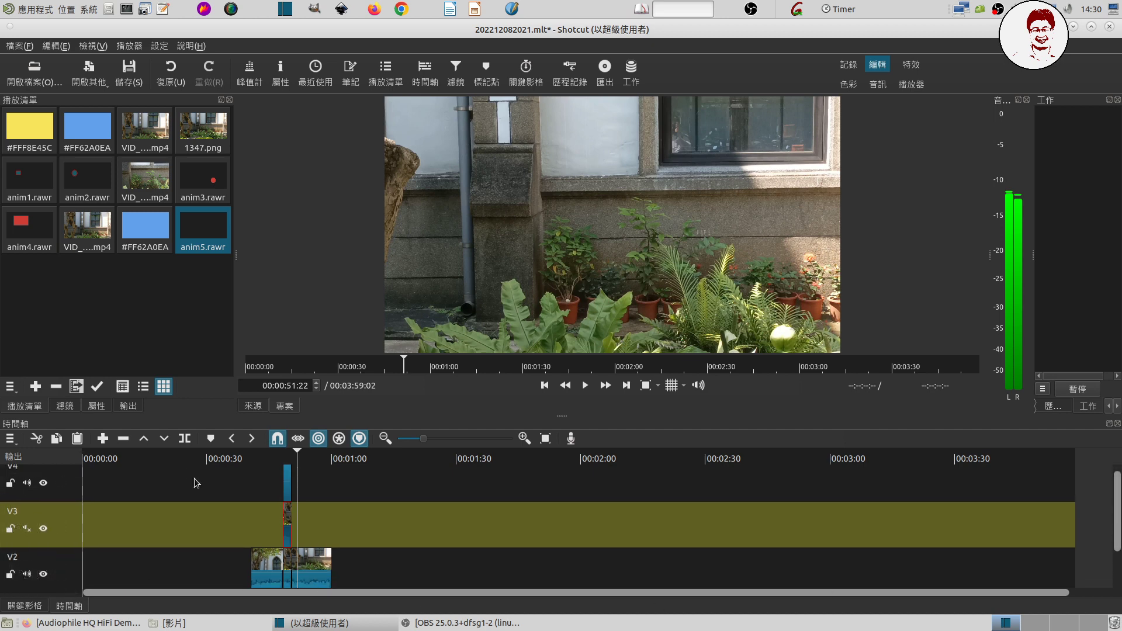
pyautogui.click(62, 586)
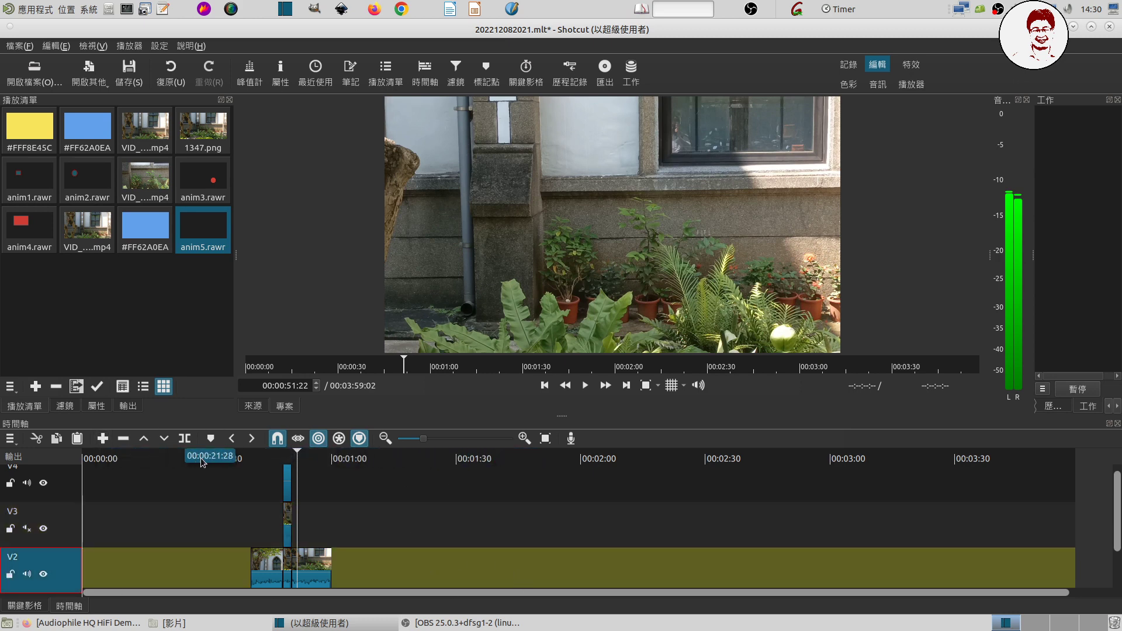
pyautogui.click(496, 456)
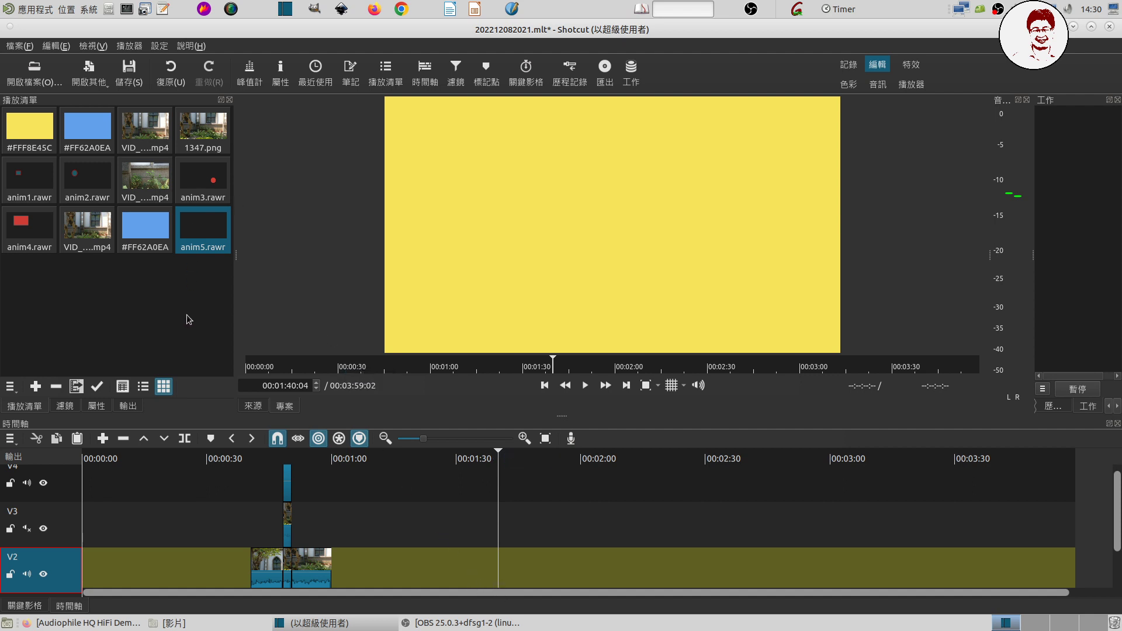
pyautogui.doubleClick(146, 136)
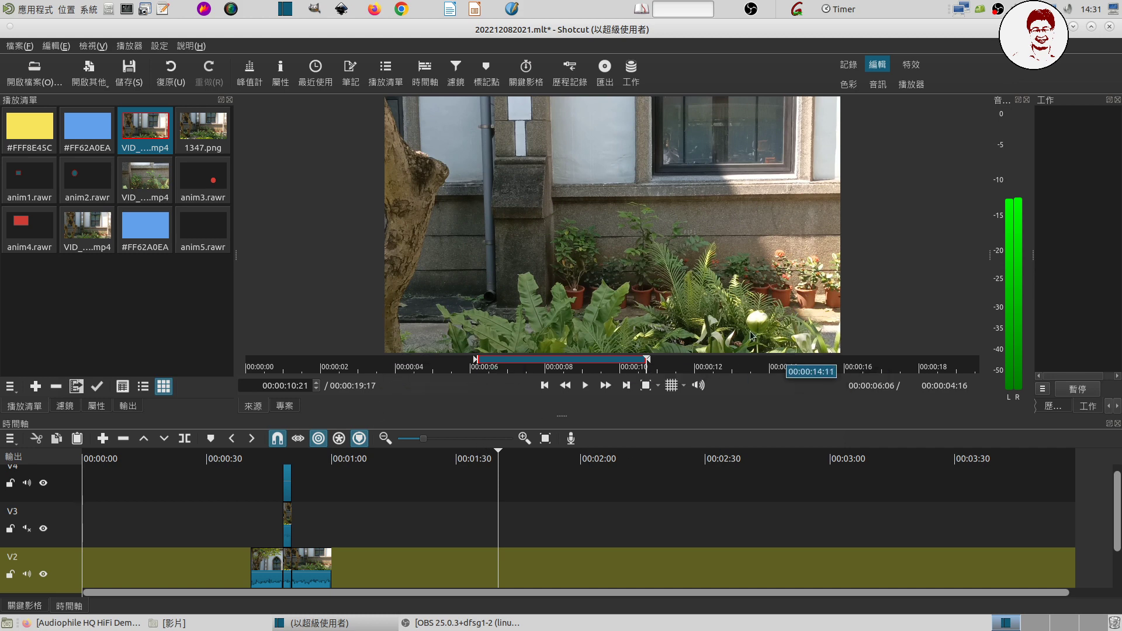
pyautogui.moveTo(156, 136)
pyautogui.mouseDown()
pyautogui.moveTo(211, 178)
pyautogui.moveTo(523, 526)
pyautogui.moveTo(499, 530)
pyautogui.mouseUp()
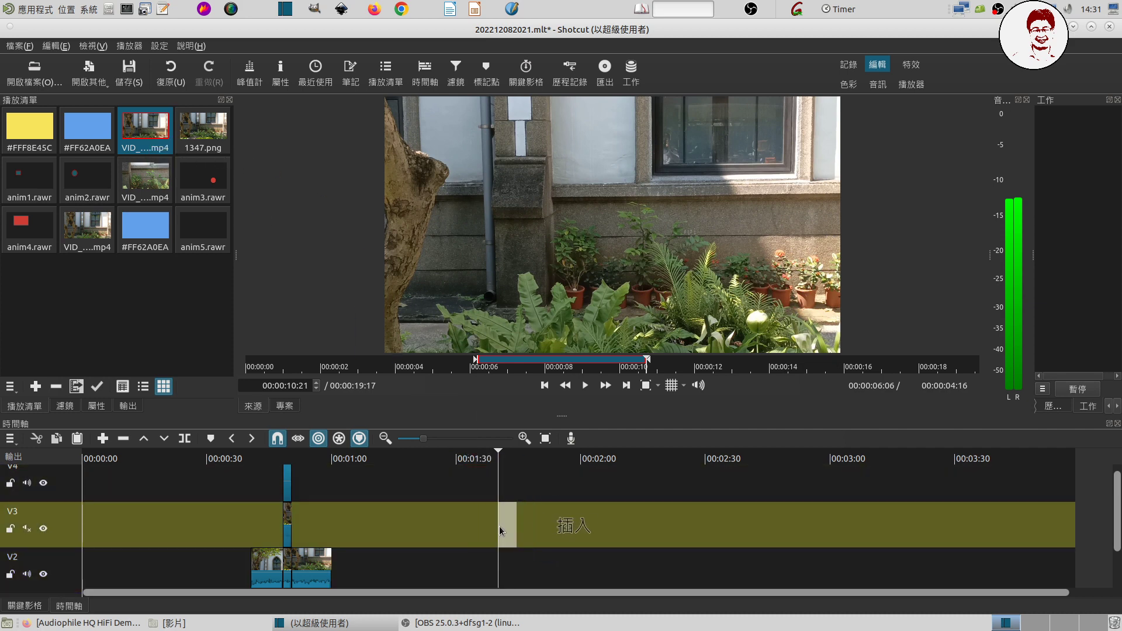
pyautogui.moveTo(571, 530); pyautogui.dragTo(565, 526)
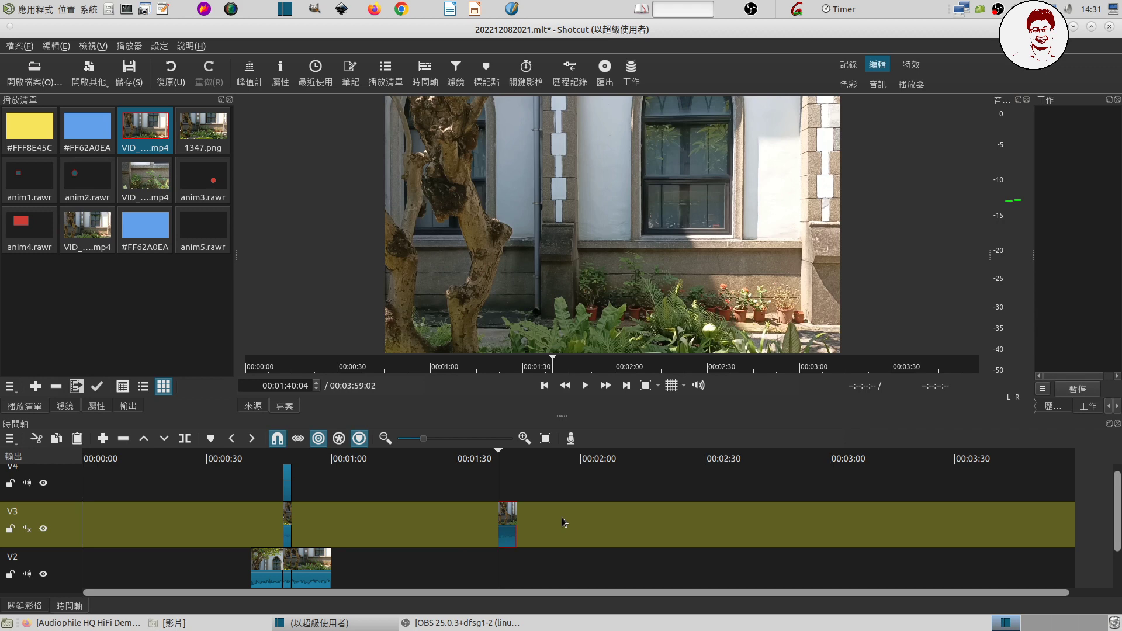
pyautogui.moveTo(515, 529); pyautogui.dragTo(584, 536)
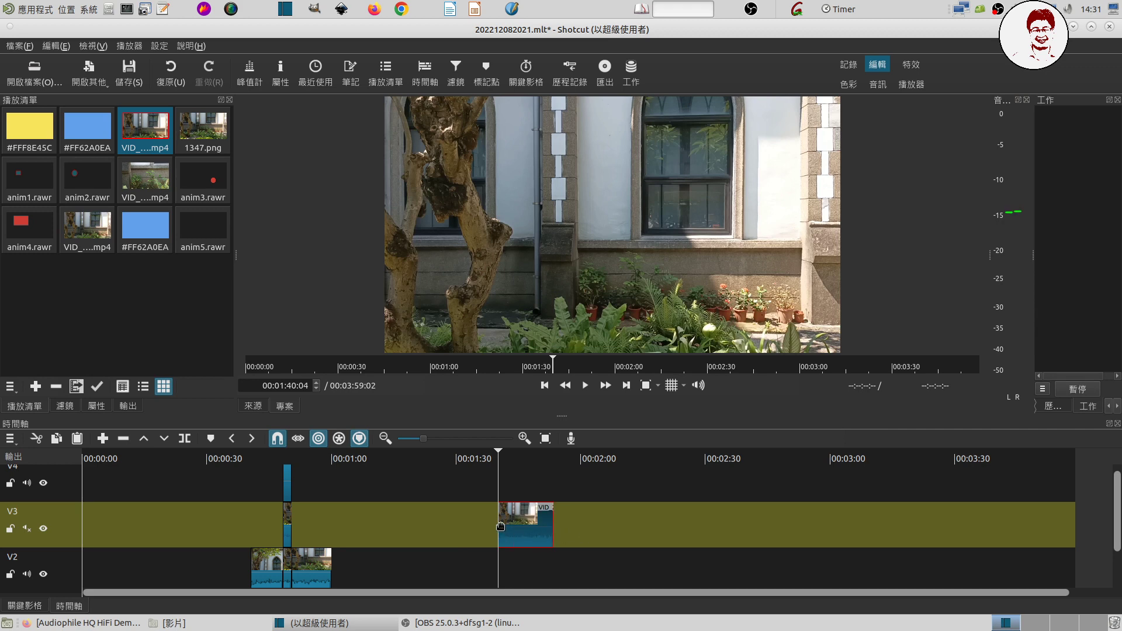
pyautogui.moveTo(500, 525); pyautogui.dragTo(470, 521)
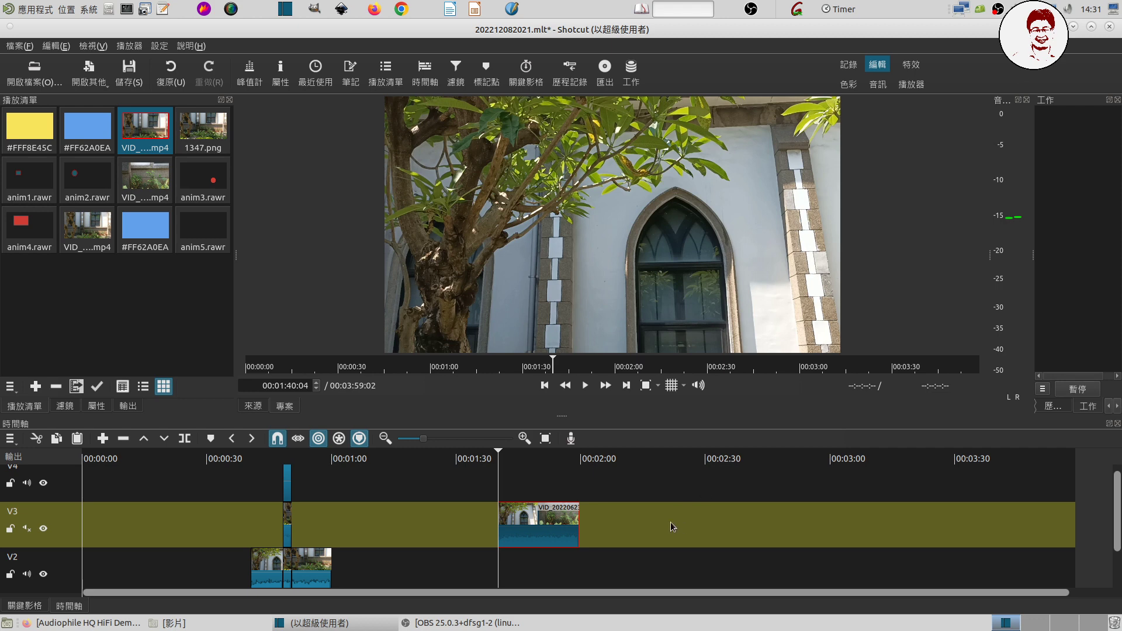
# Split the new V3 clip at 00:01:47:15 and again at 00:01:49:27
pyautogui.click(589, 387)
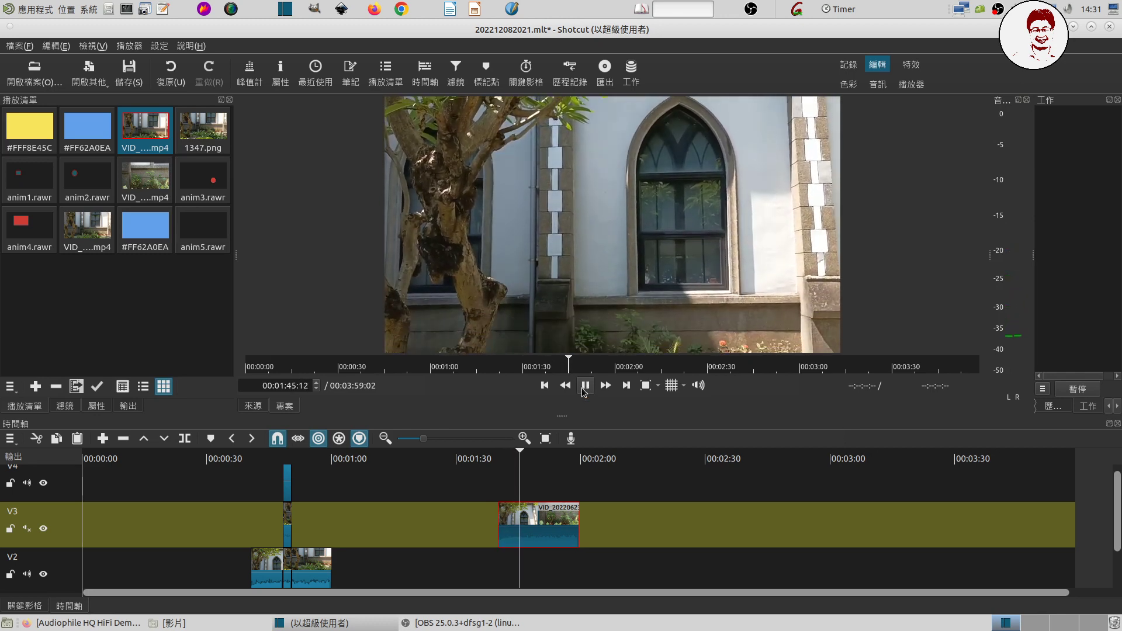
pyautogui.click(582, 390)
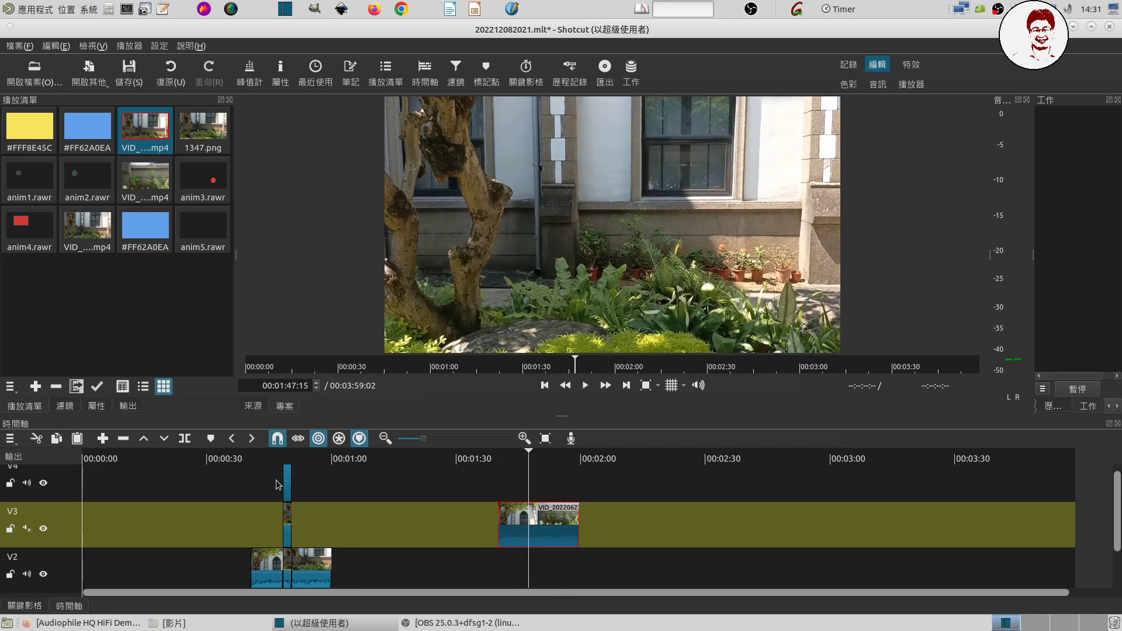
pyautogui.click(56, 438)
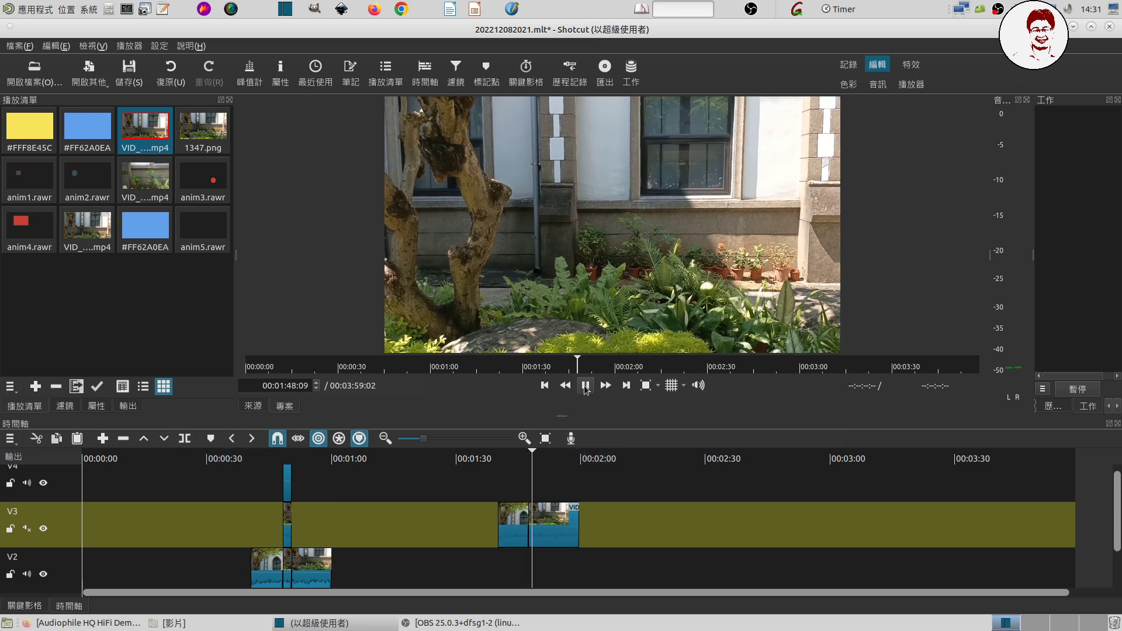
pyautogui.click(585, 386)
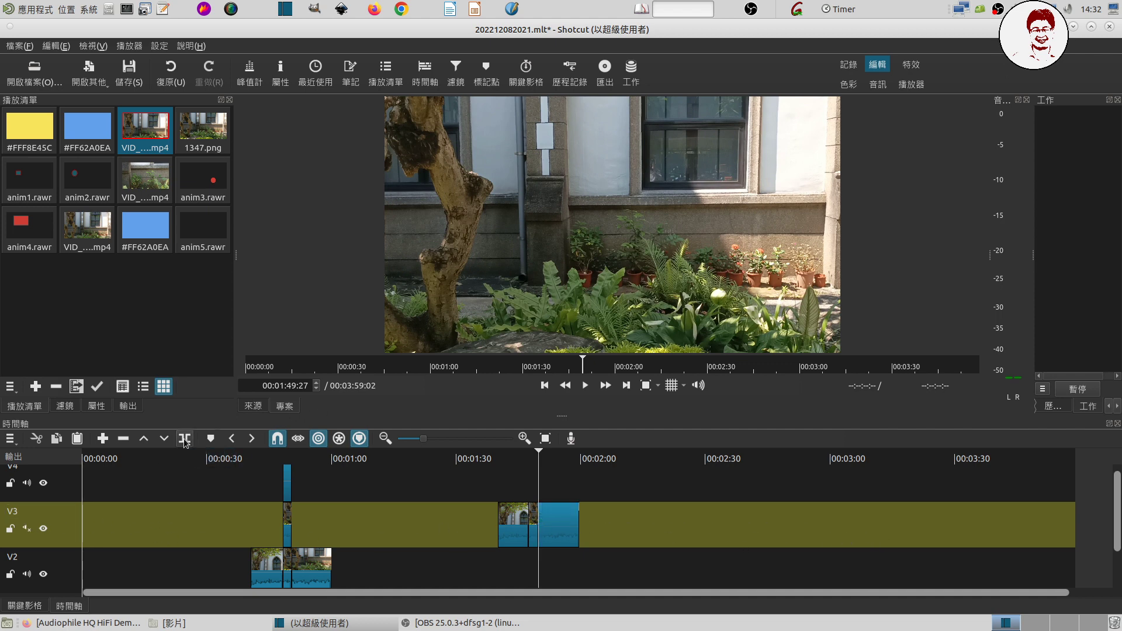
# Copy the short middle segment of the V3 clip and paste it on track V4 at 00:01:47:15
pyautogui.click(534, 536)
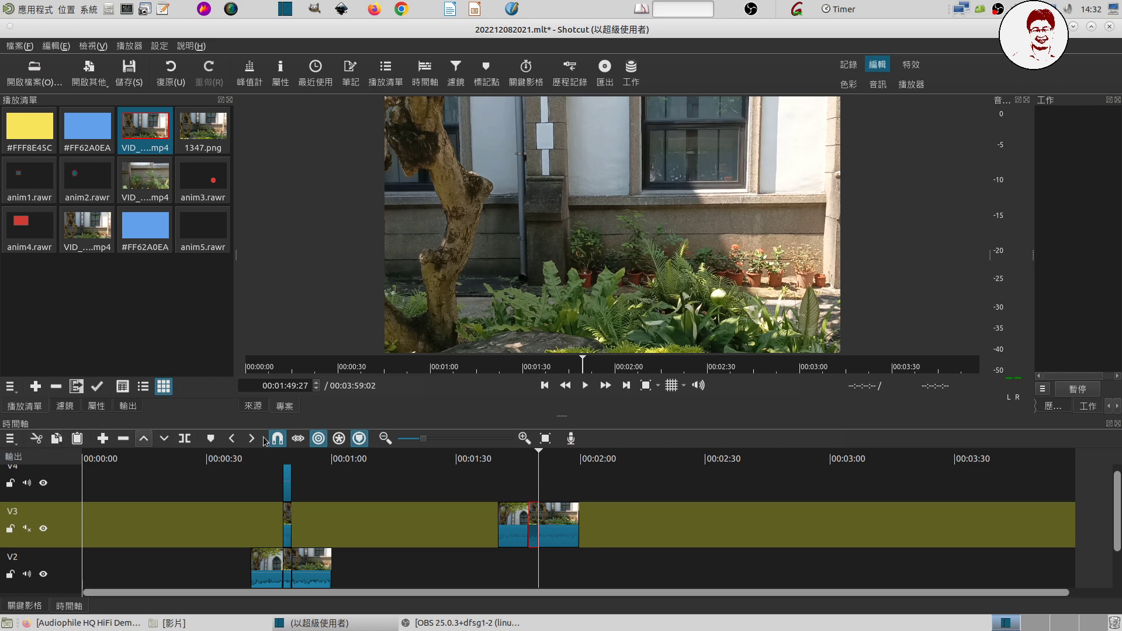
pyautogui.click(253, 406)
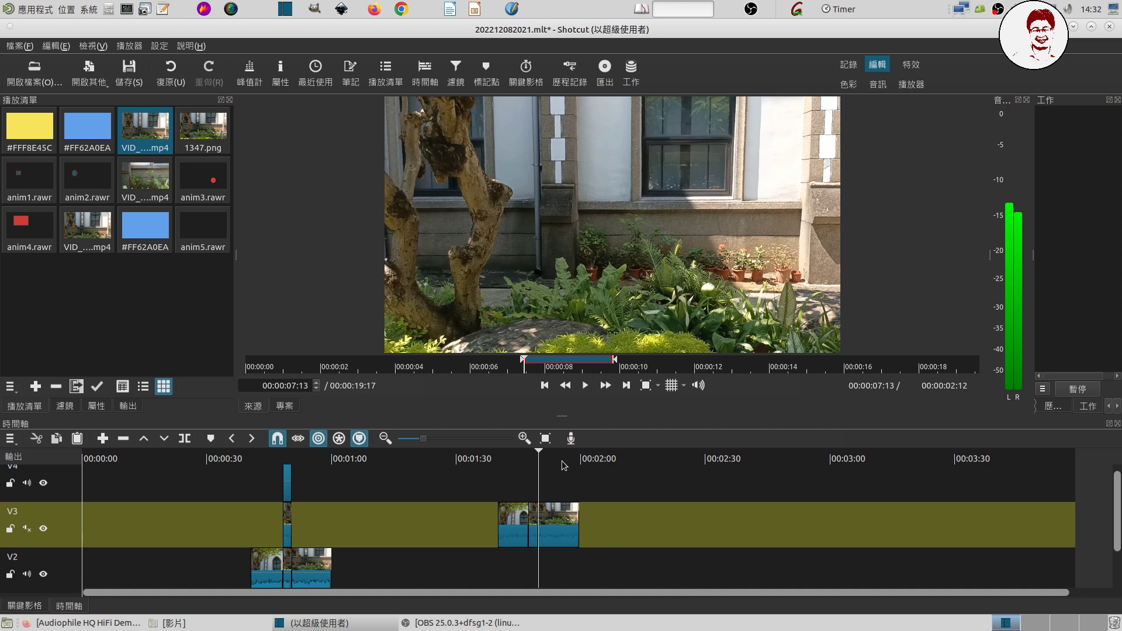
pyautogui.click(285, 406)
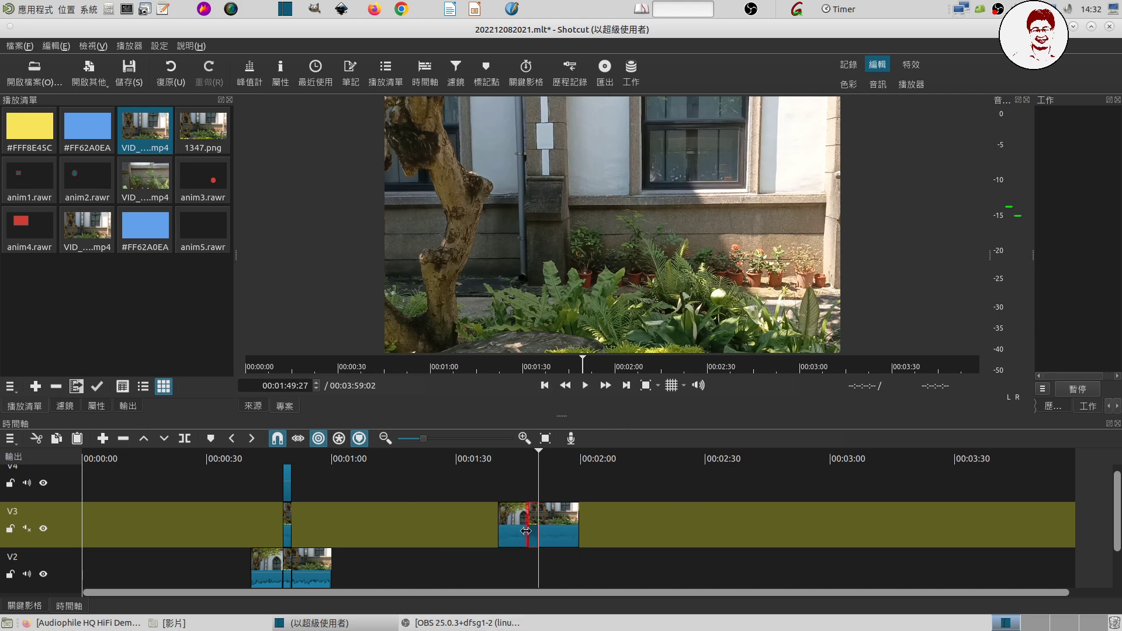
pyautogui.click(544, 386)
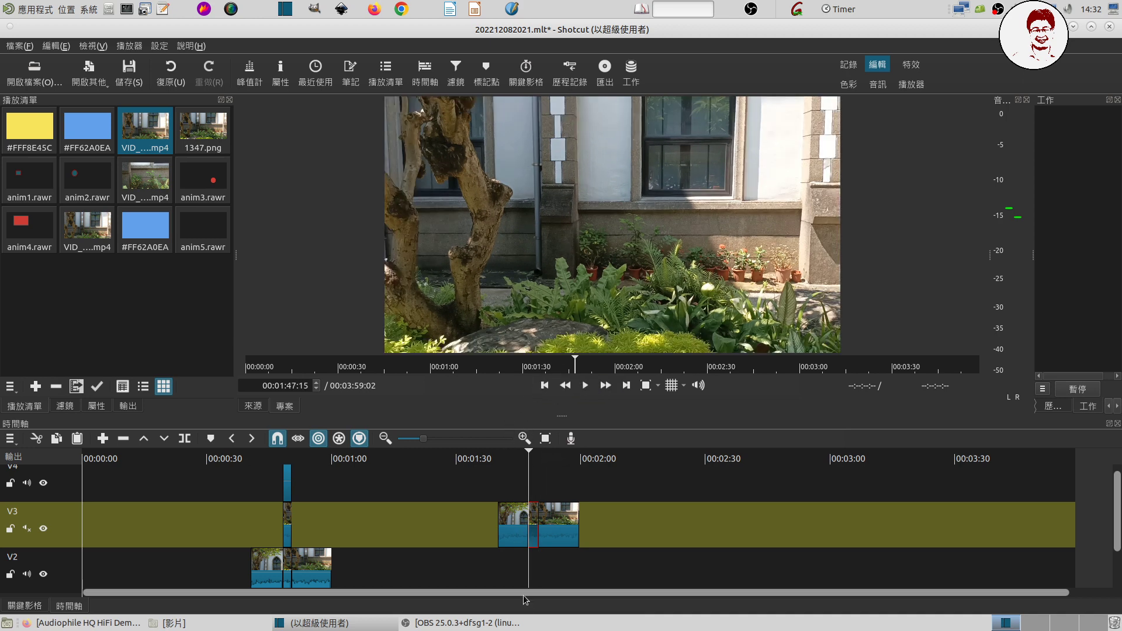
pyautogui.click(56, 499)
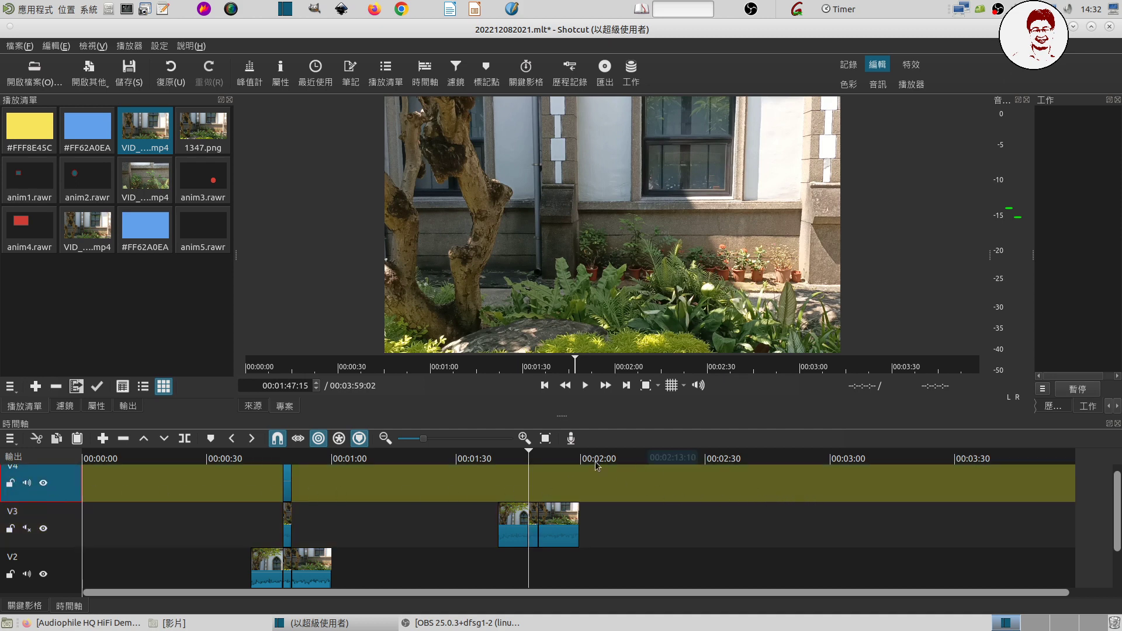
pyautogui.click(257, 408)
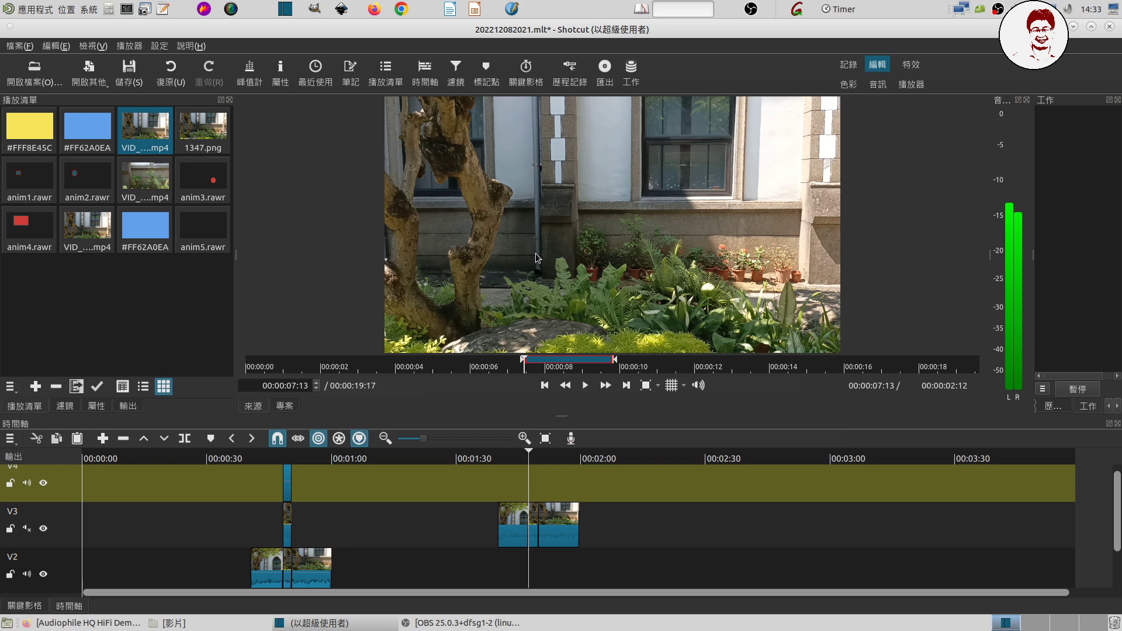
pyautogui.click(77, 438)
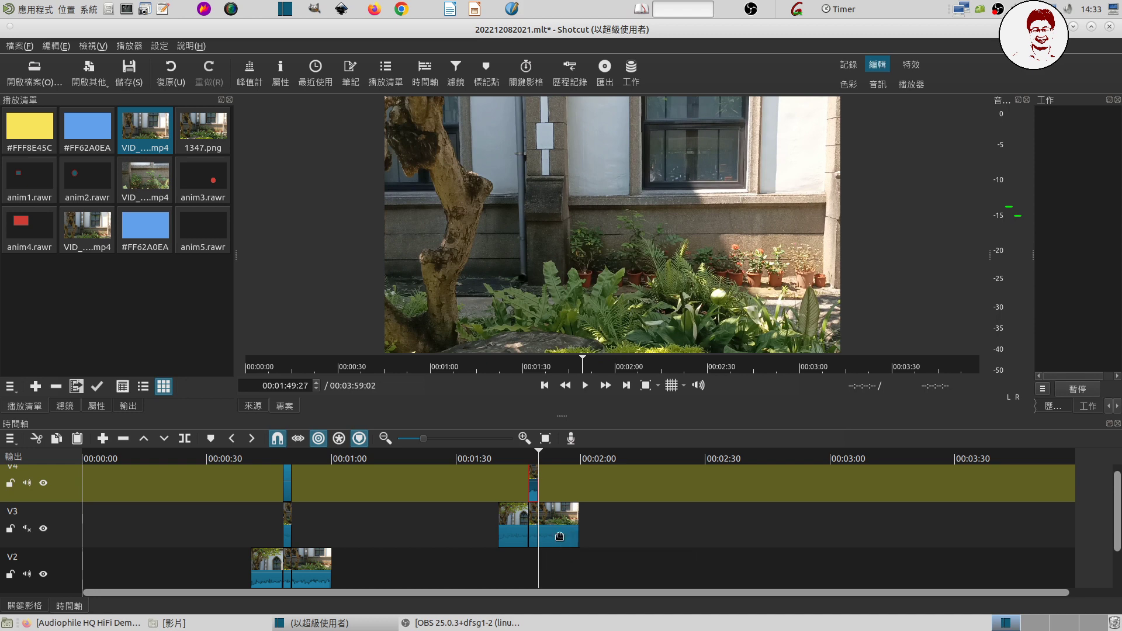
# Add the 裁剪：來源 (Crop: Source) video filter to the pasted V4 segment and hide track V3
pyautogui.moveTo(535, 475); pyautogui.dragTo(532, 481)
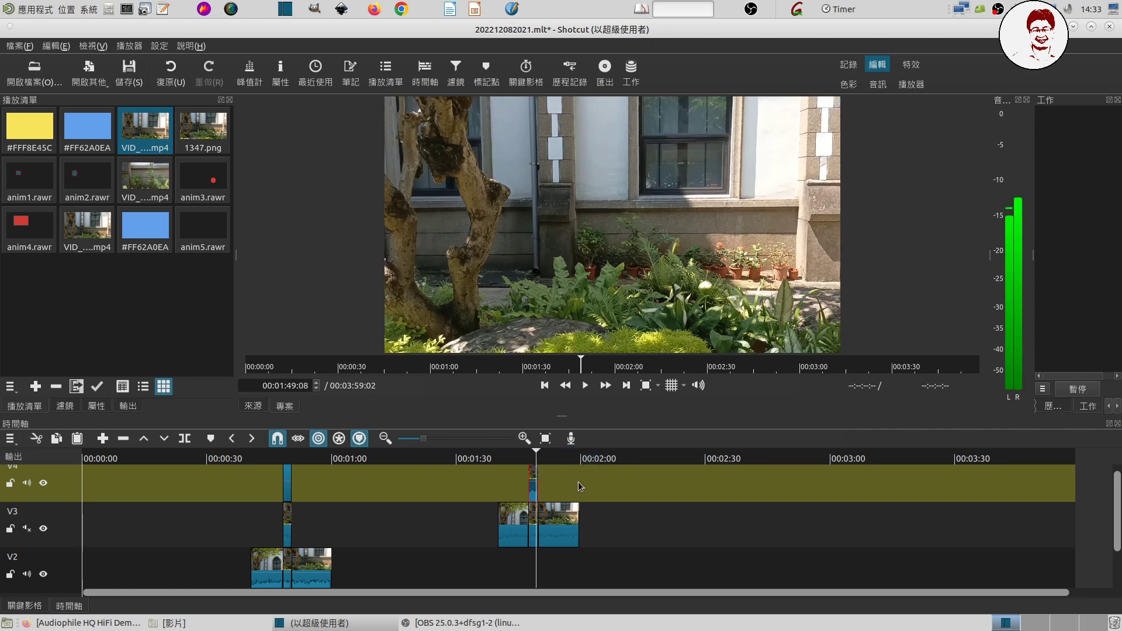
pyautogui.click(63, 408)
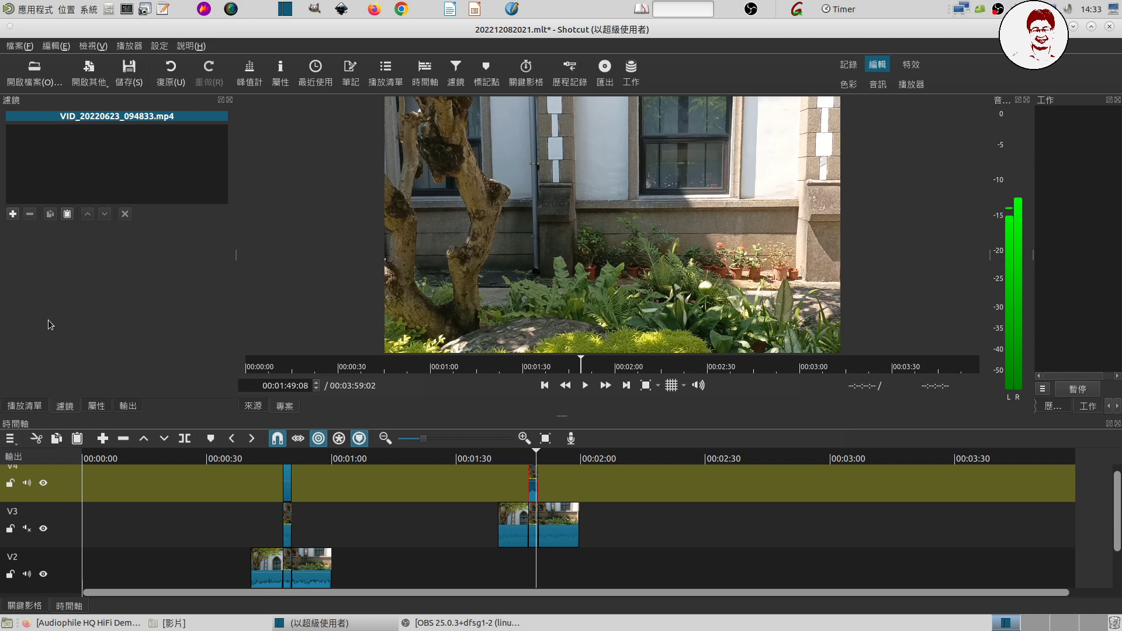
pyautogui.click(12, 213)
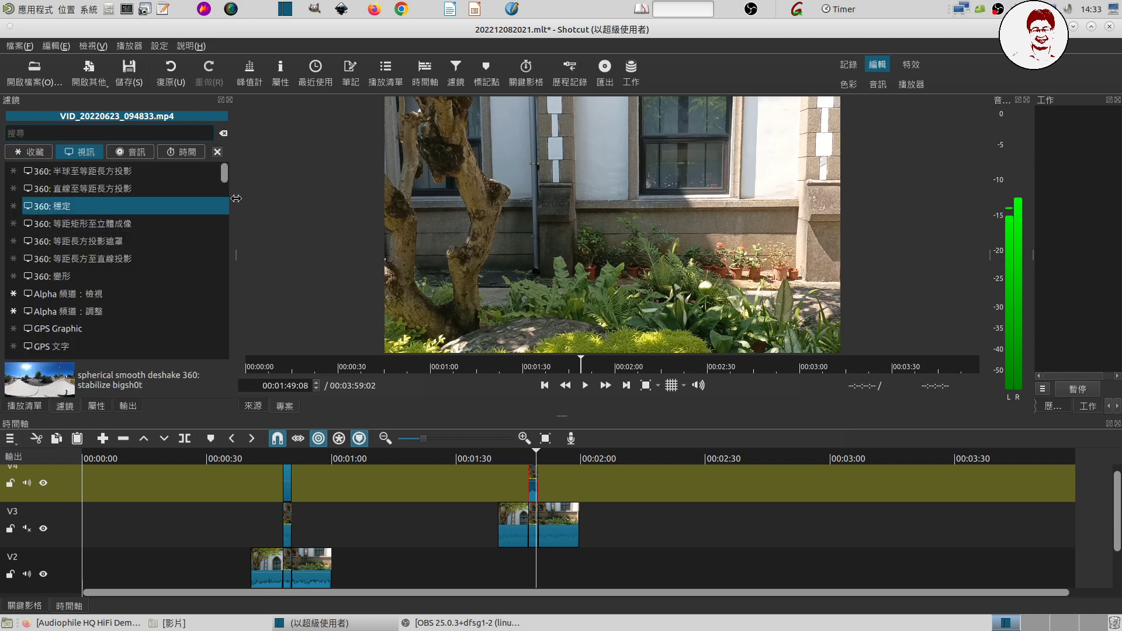
pyautogui.moveTo(226, 187); pyautogui.dragTo(207, 302)
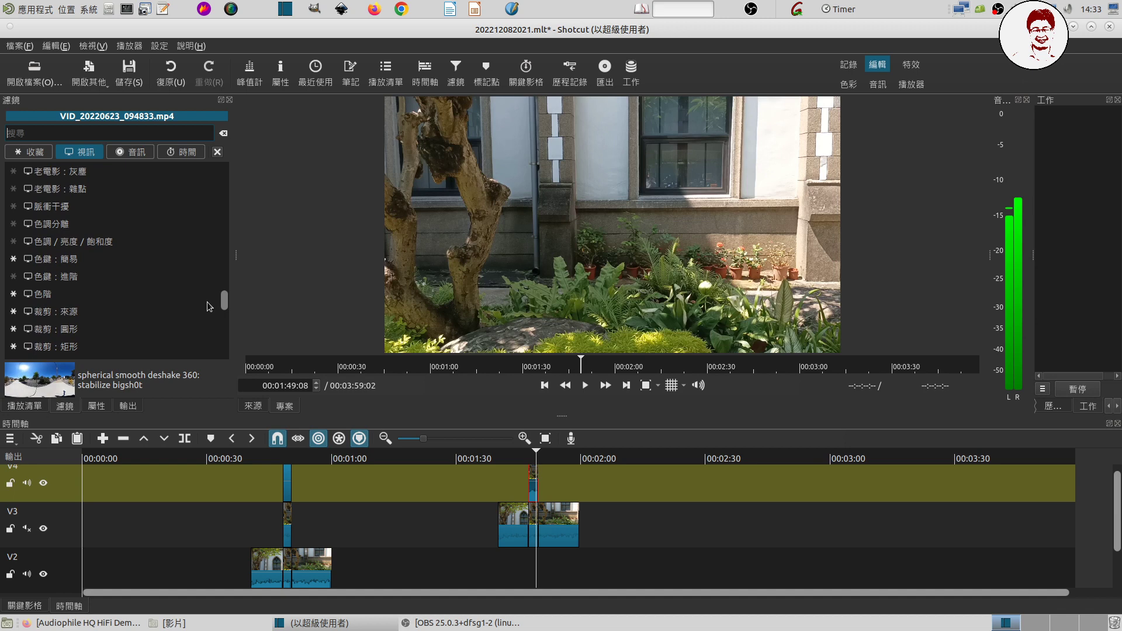
pyautogui.click(65, 318)
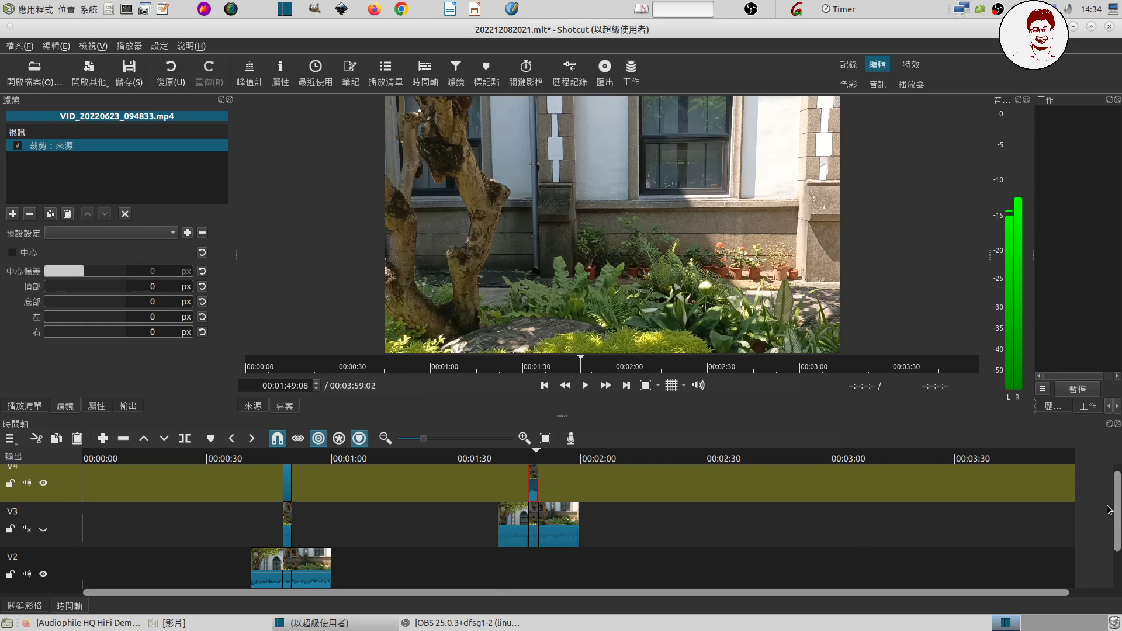
# Crop the V4 segment's left side by 560 px
pyautogui.scroll(-2, 1118, 509)
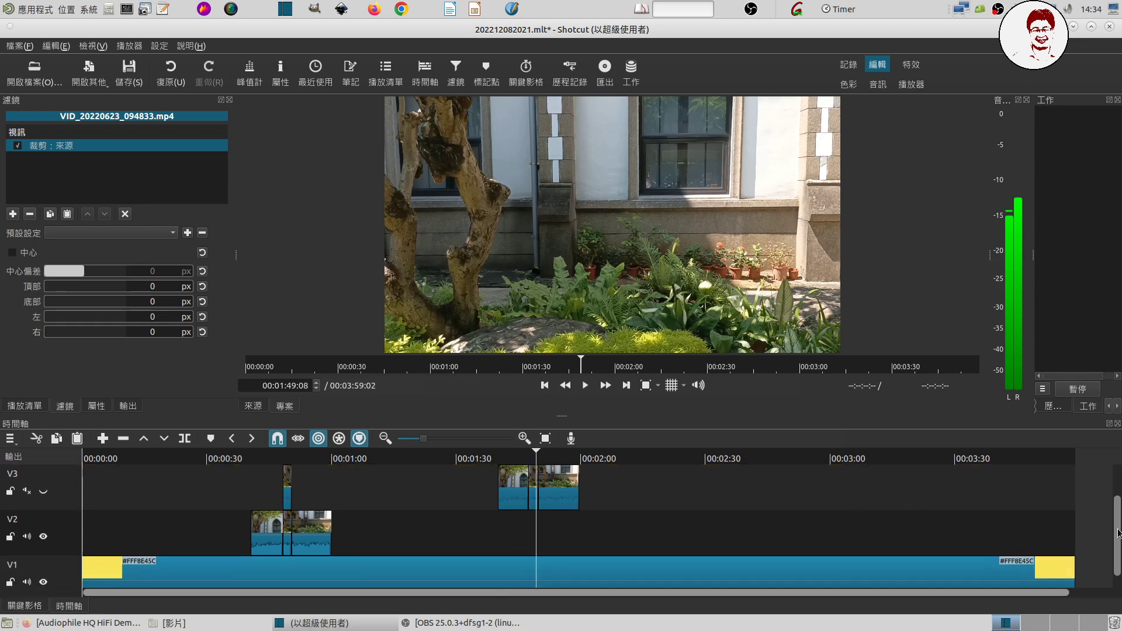
pyautogui.scroll(2, 1118, 508)
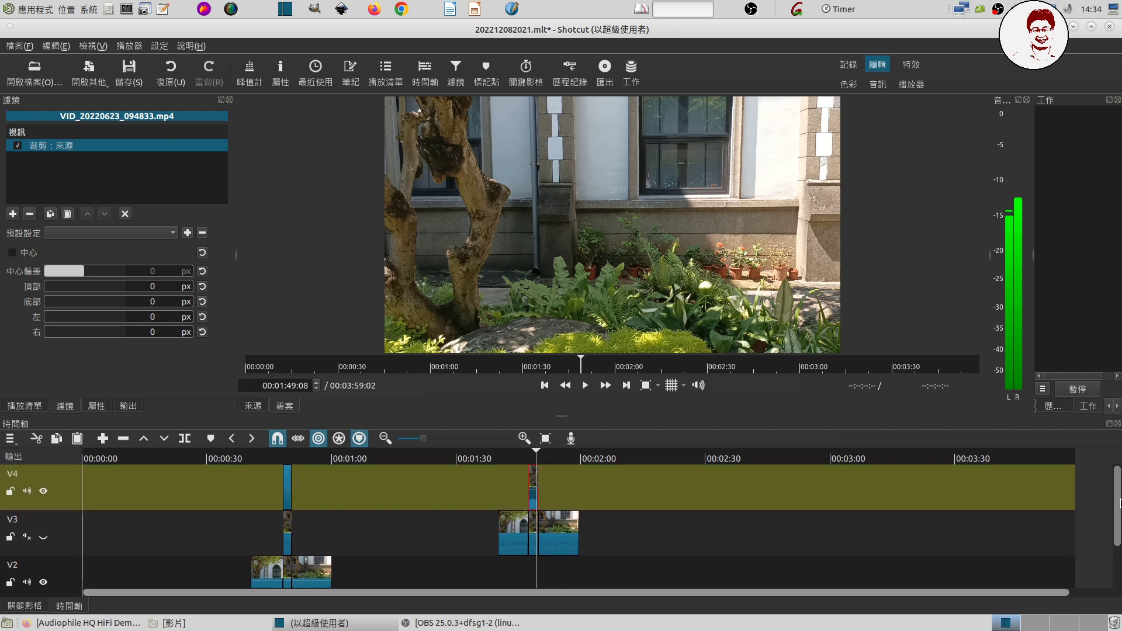
pyautogui.moveTo(1118, 508); pyautogui.dragTo(1118, 528)
pyautogui.scroll(2, 1118, 528)
pyautogui.moveTo(47, 318); pyautogui.dragTo(119, 315)
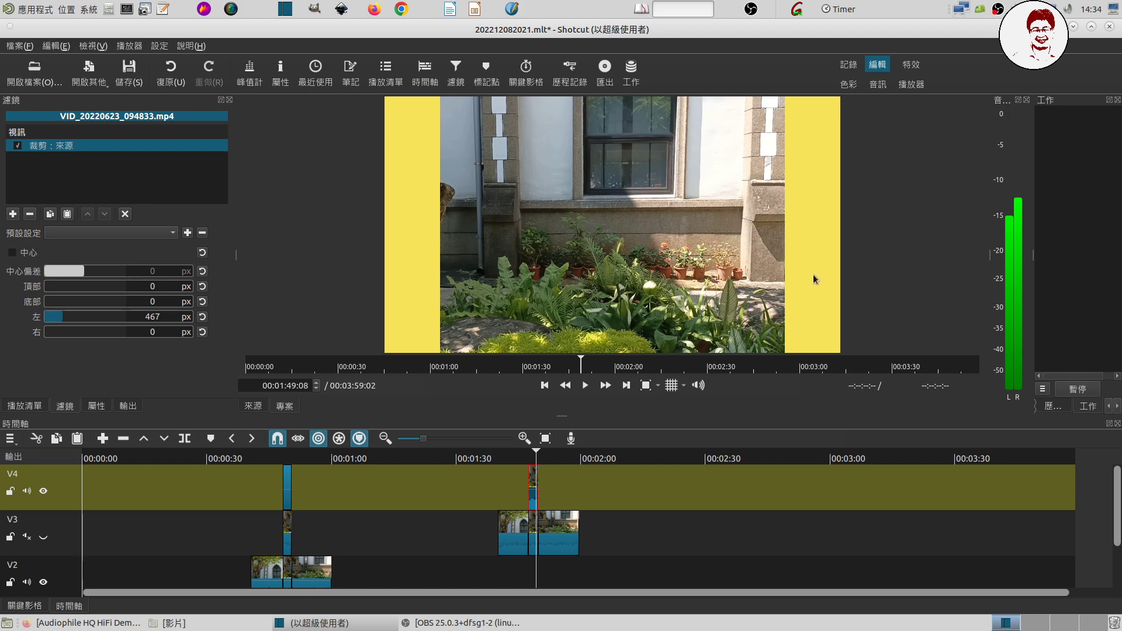
pyautogui.click(62, 319)
pyautogui.click(67, 319)
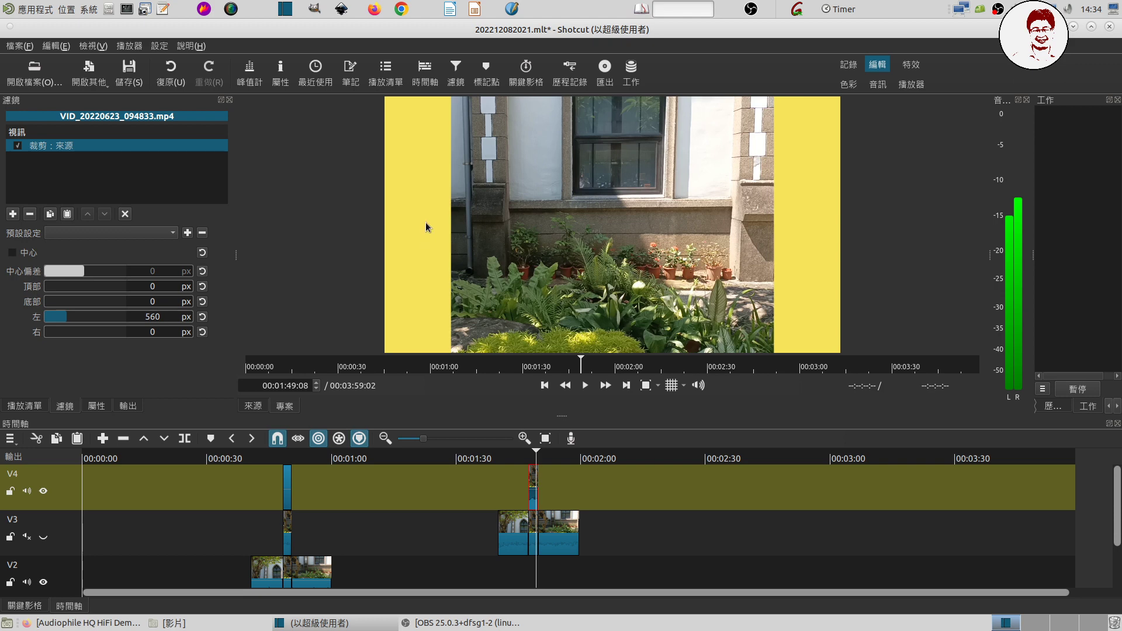
# Crop the V4 segment around the potted plants: left 1,213 px, right 147 px, top 383 px and bottom 233 px
pyautogui.moveTo(60, 320); pyautogui.dragTo(97, 322)
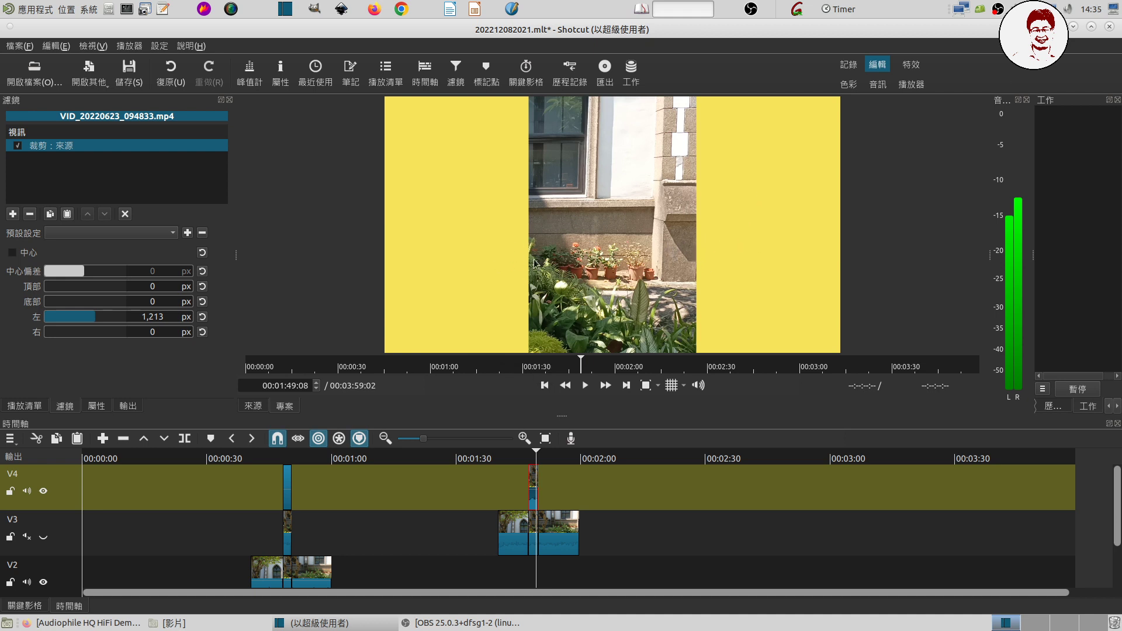
pyautogui.click(49, 334)
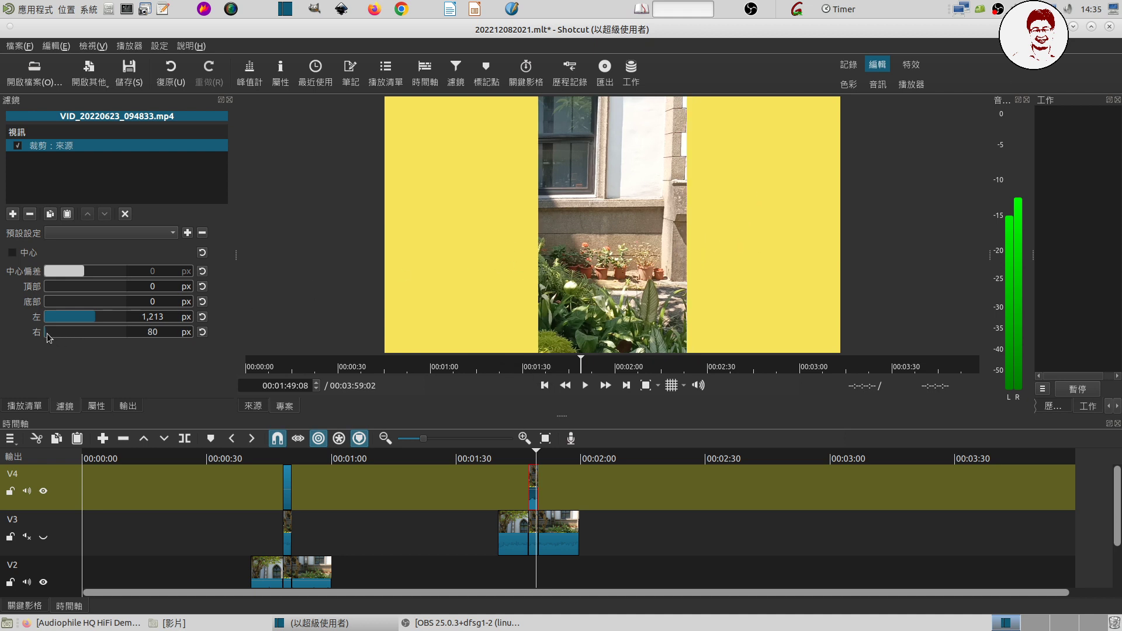
pyautogui.moveTo(50, 337); pyautogui.dragTo(54, 337)
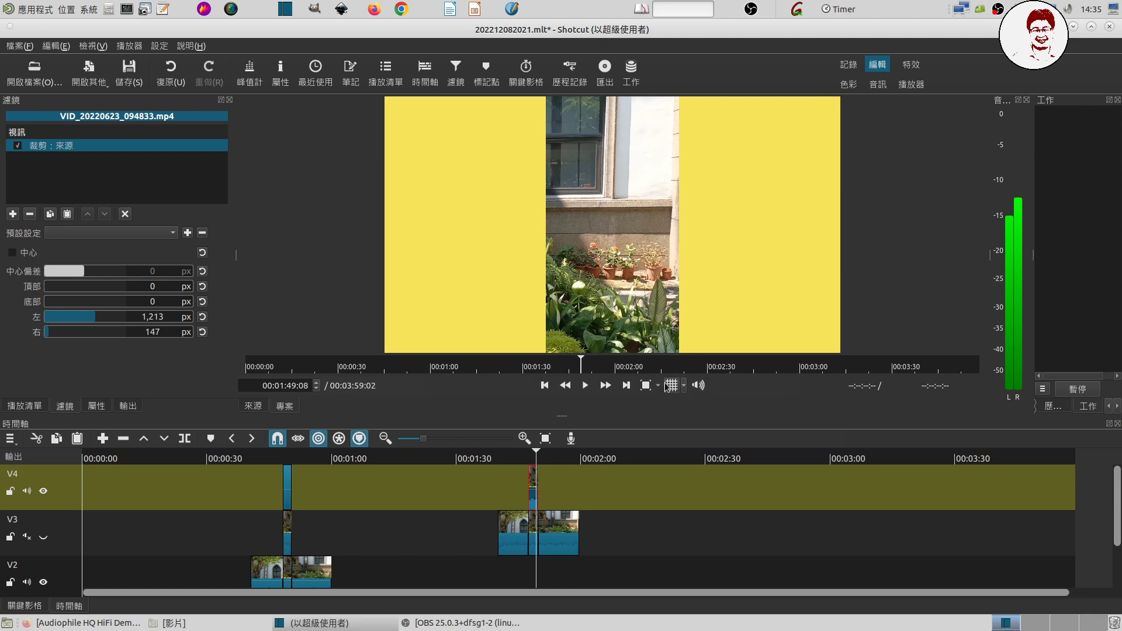
pyautogui.moveTo(48, 292); pyautogui.dragTo(74, 288)
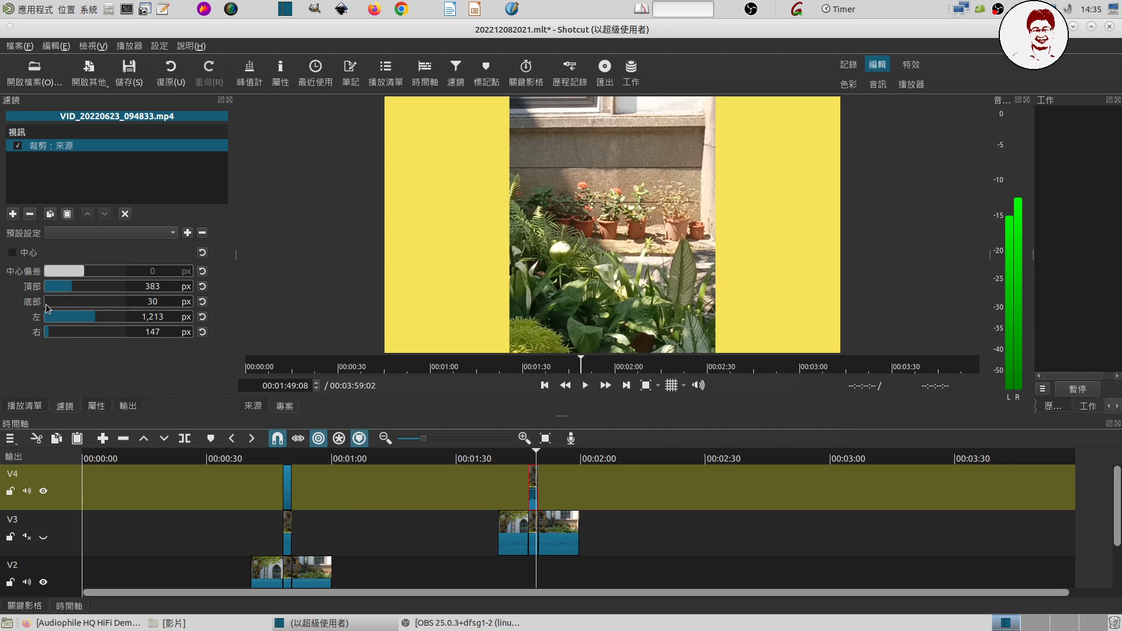
pyautogui.moveTo(47, 304); pyautogui.dragTo(63, 303)
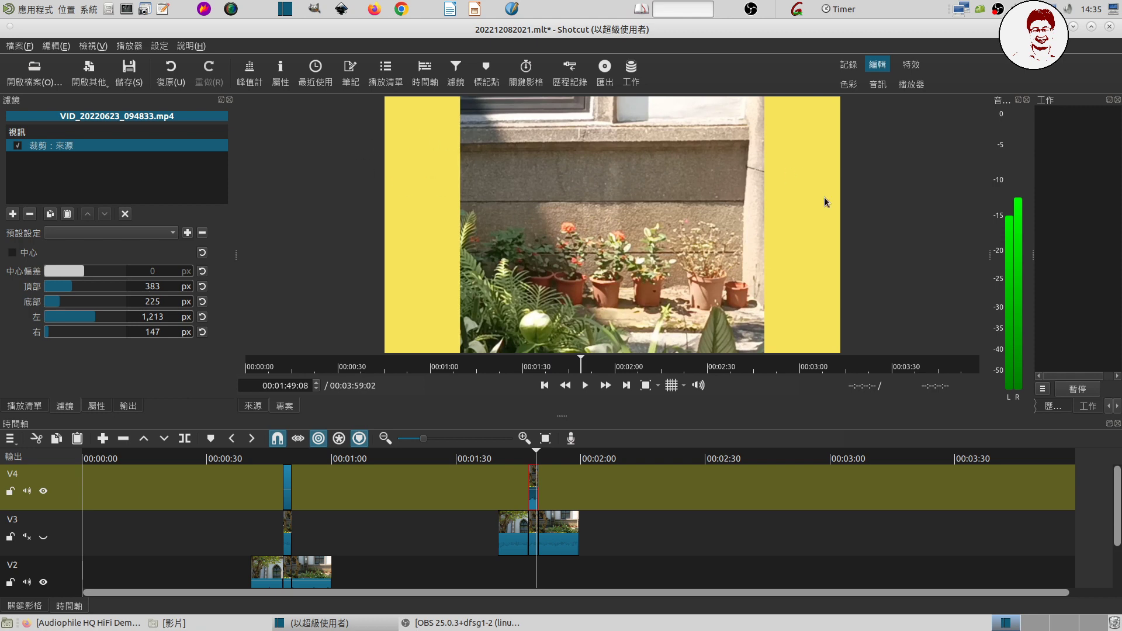
pyautogui.moveTo(60, 305)
pyautogui.mouseDown()
pyautogui.moveTo(81, 301)
pyautogui.moveTo(59, 305)
pyautogui.mouseUp()
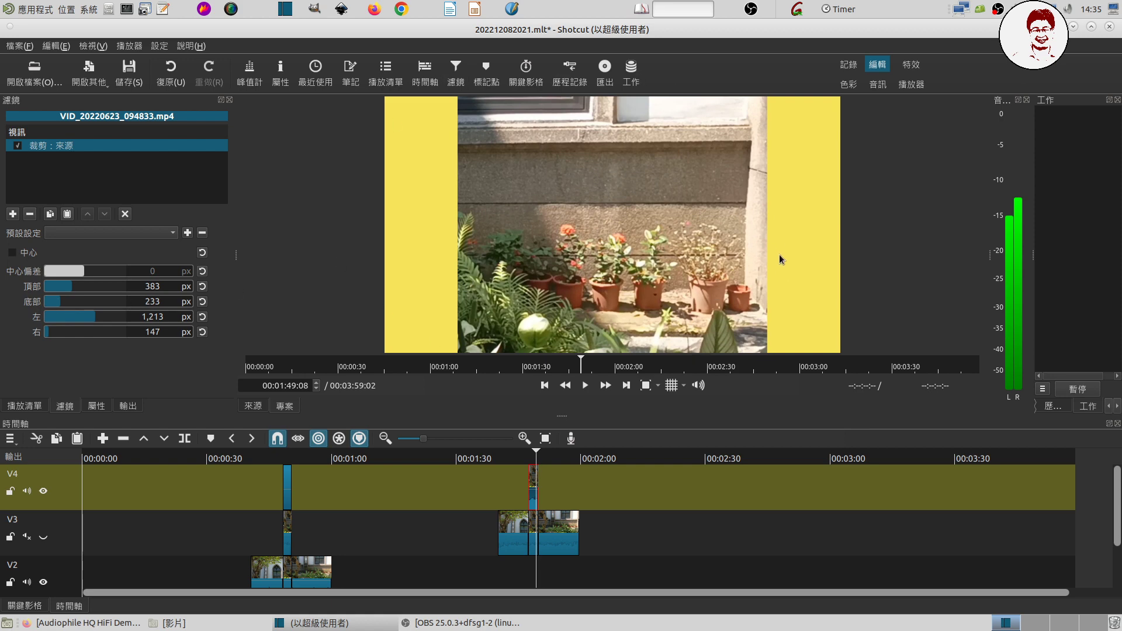
# Show track V3 again and add the 位置、尺寸與旋轉 (Size, Position & Rotate) video filter to the V4 segment
pyautogui.click(44, 537)
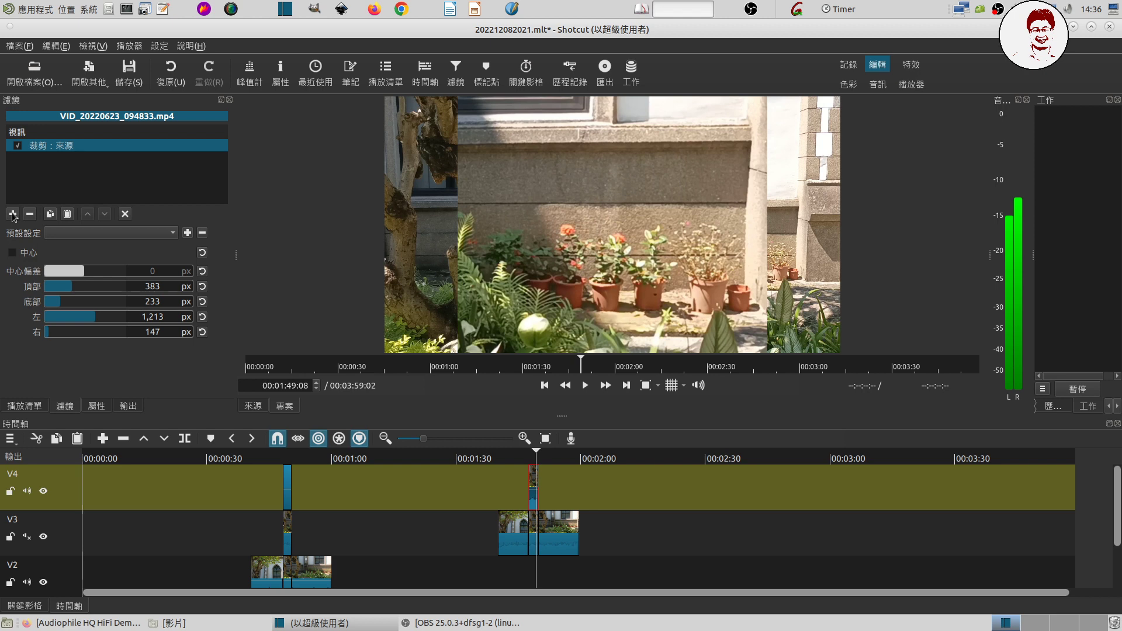
pyautogui.click(12, 213)
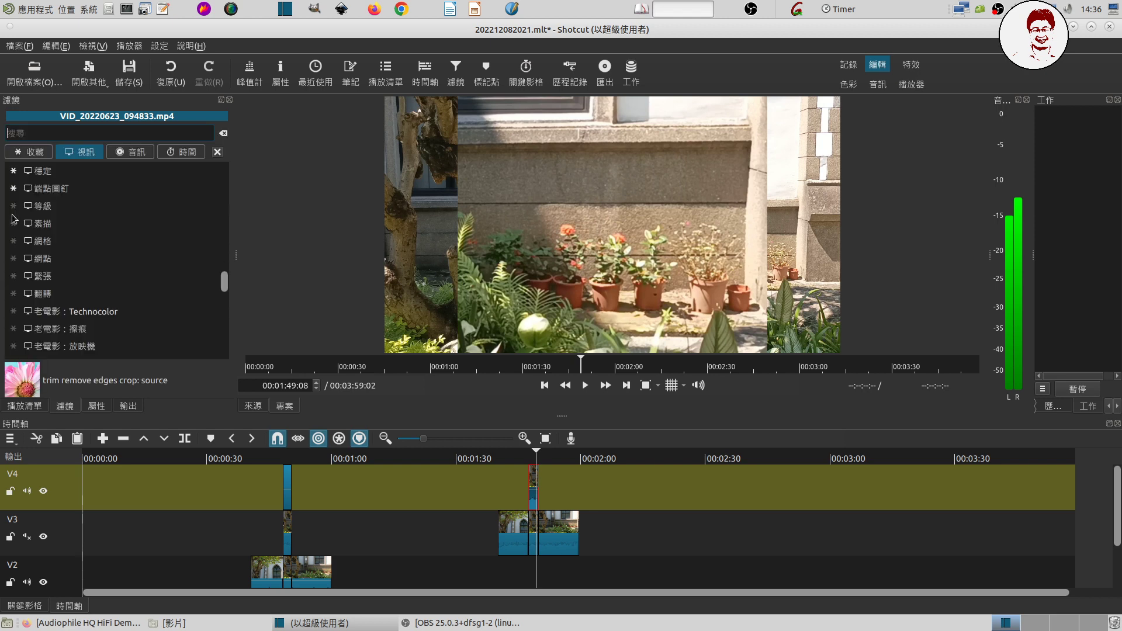
pyautogui.moveTo(225, 285); pyautogui.dragTo(228, 204)
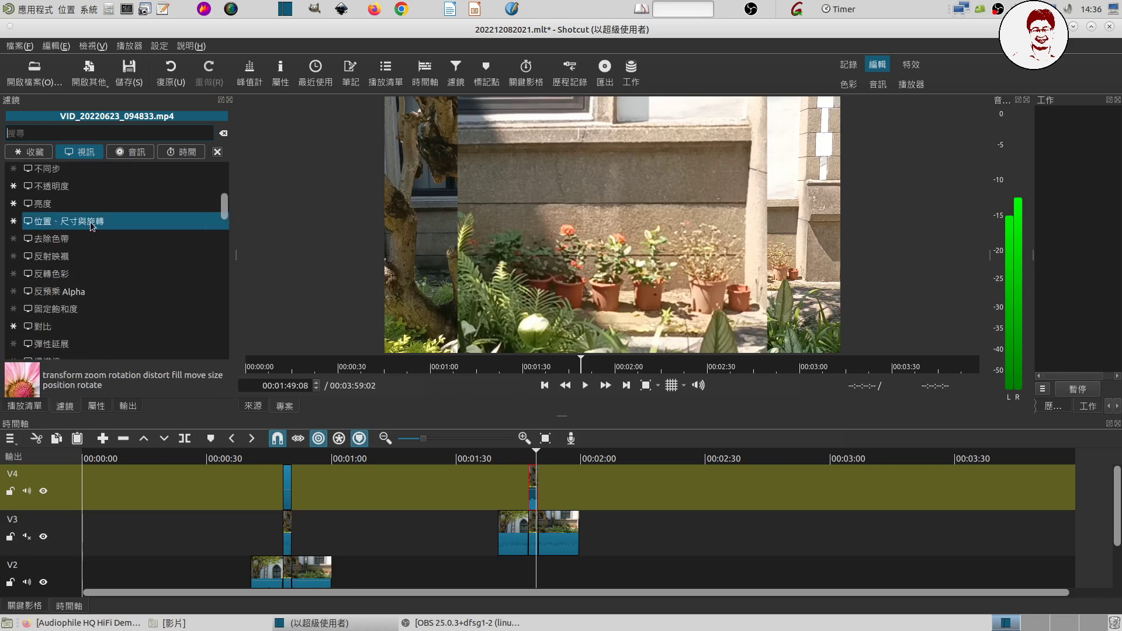
pyautogui.click(61, 222)
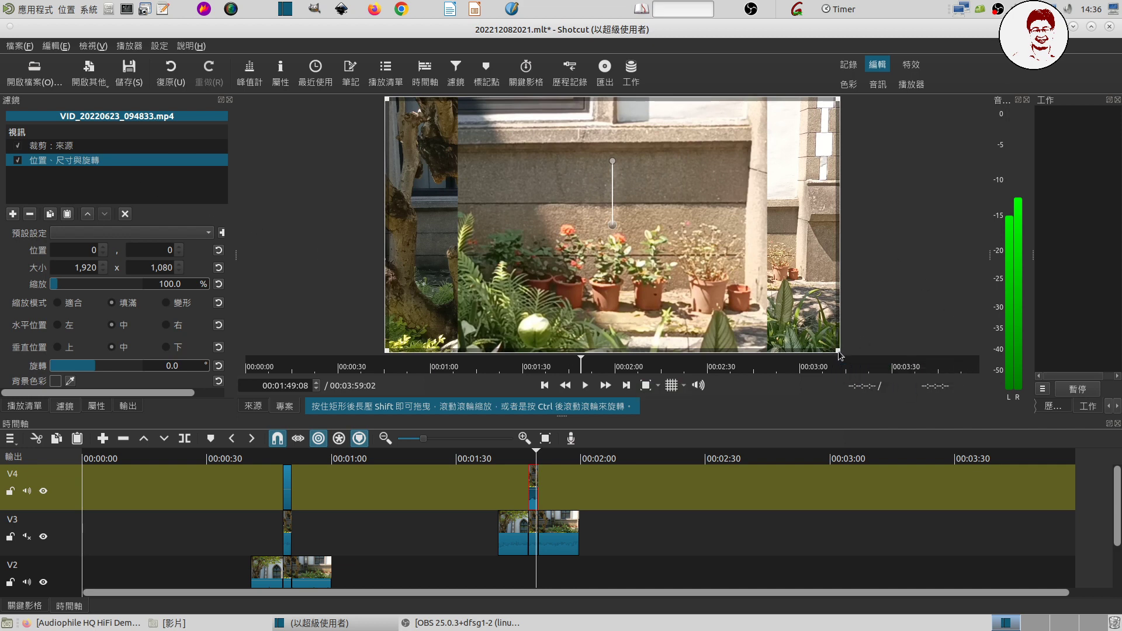
# Scale the V4 overlay down to about 1,369 × 770 and position it at about -77, 30 in the frame's upper-left area
pyautogui.moveTo(840, 351); pyautogui.dragTo(694, 254)
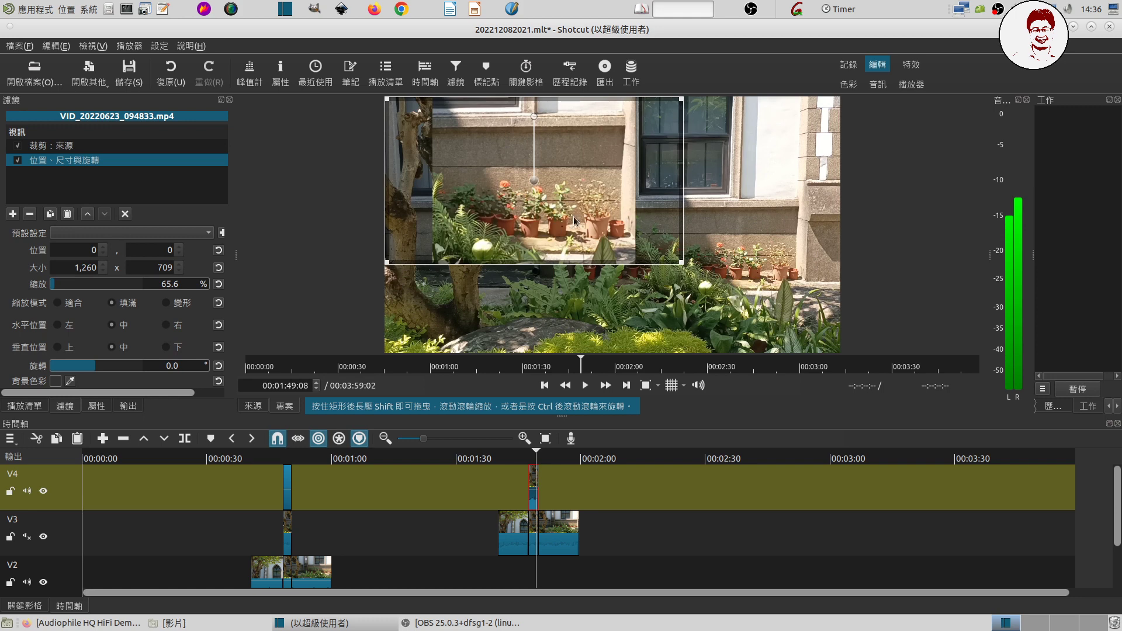
pyautogui.moveTo(533, 183); pyautogui.dragTo(542, 213)
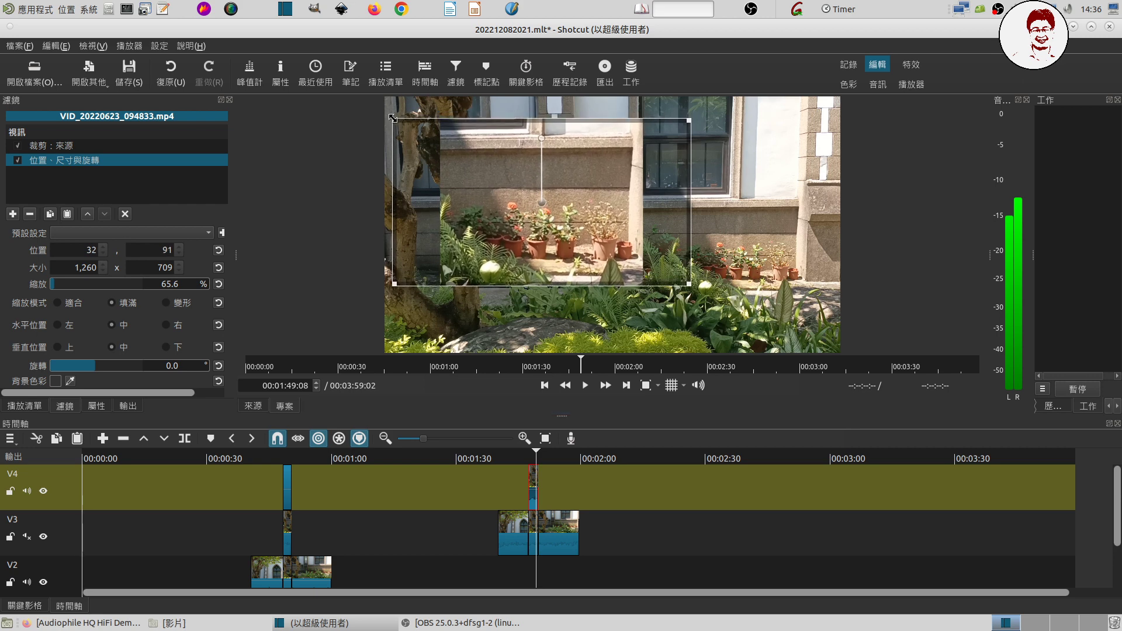
pyautogui.moveTo(394, 119); pyautogui.dragTo(365, 98)
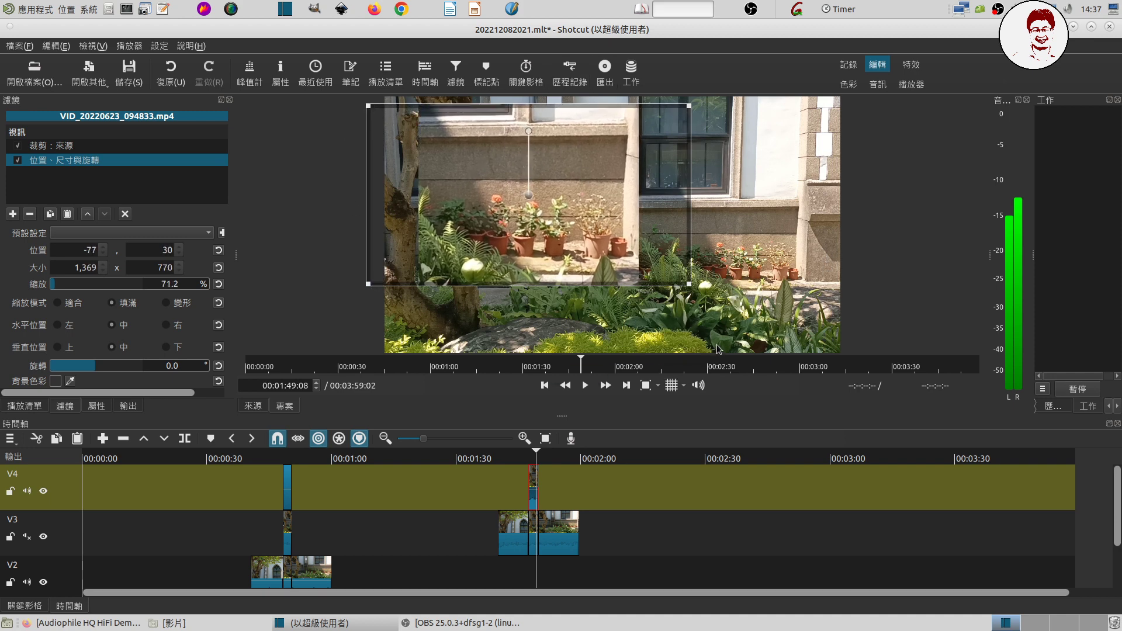
# Play the timeline from 00:01:47:15 to check the magnified overlay, and return to the segment's start
pyautogui.click(543, 385)
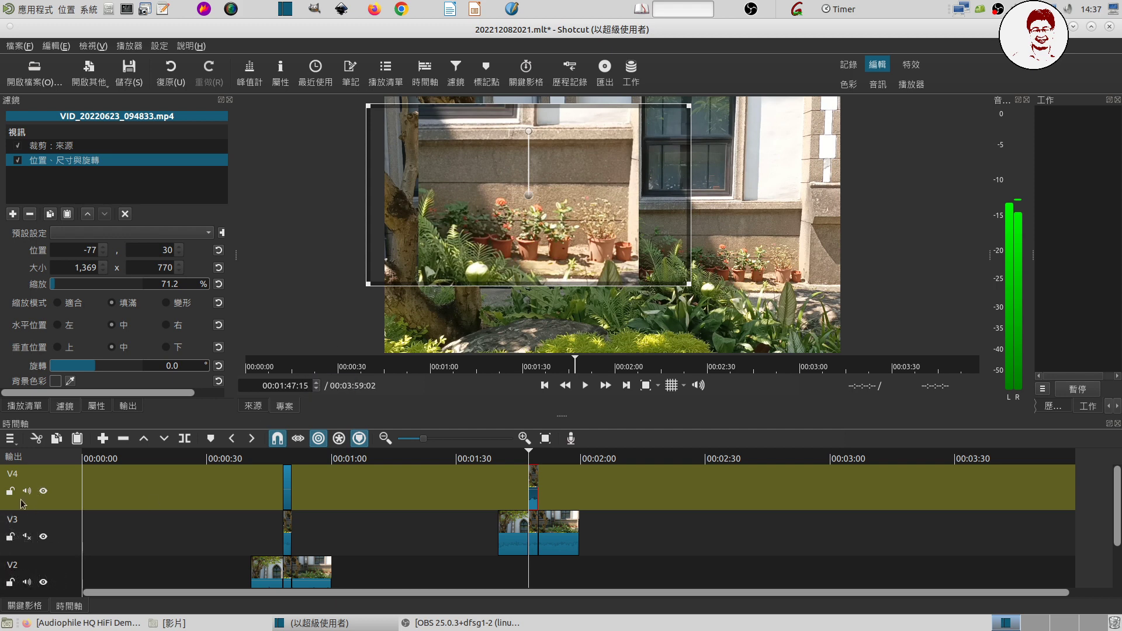
pyautogui.click(58, 504)
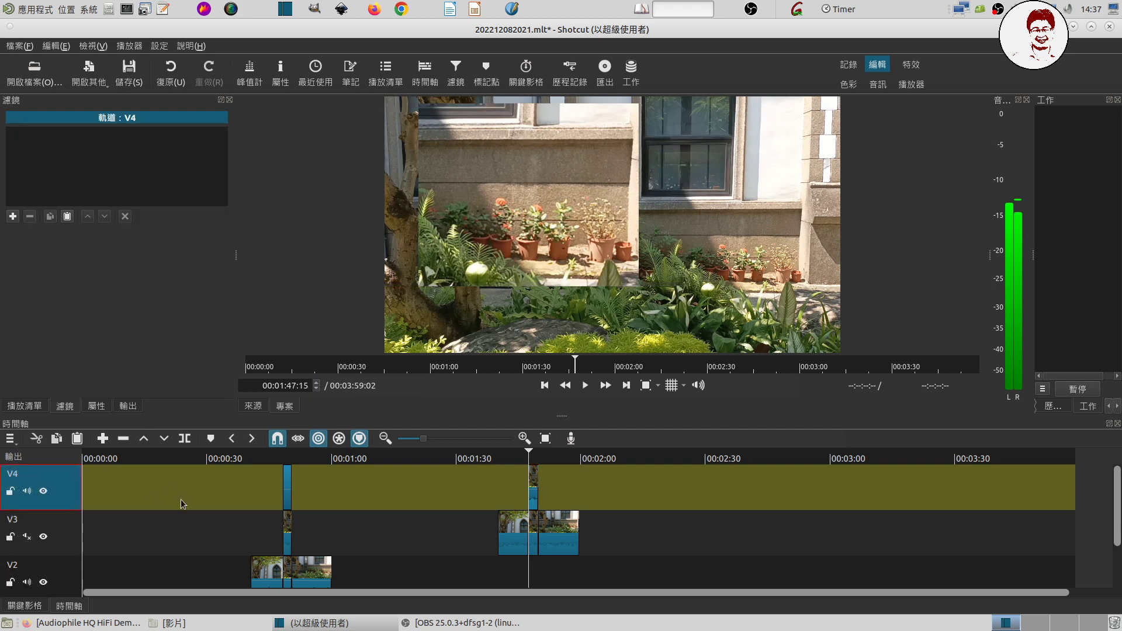
pyautogui.click(585, 385)
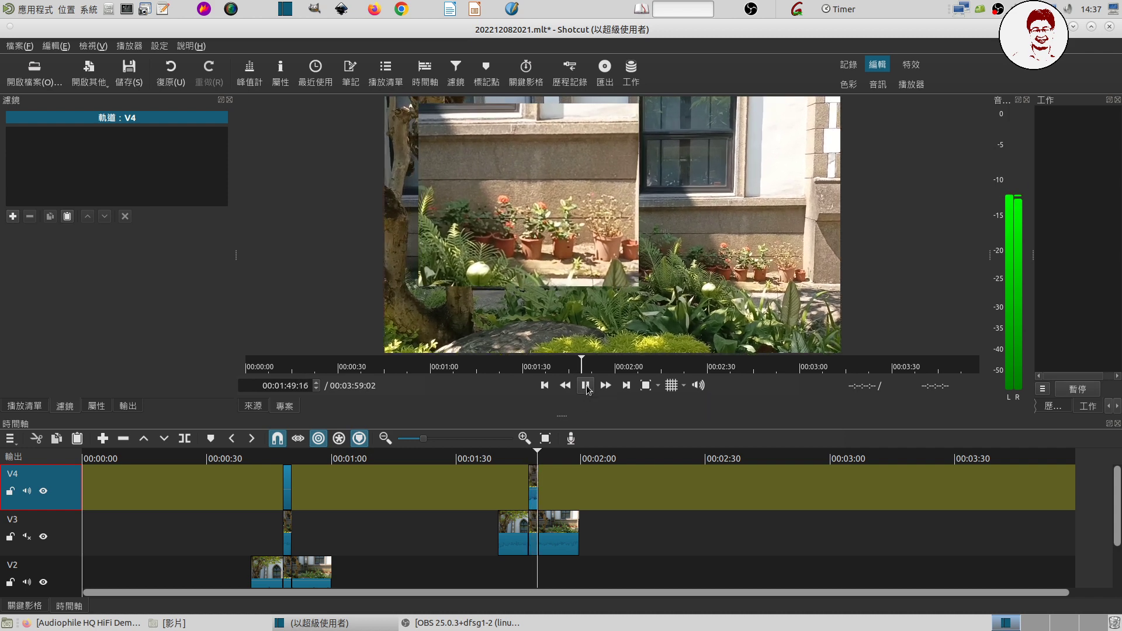
pyautogui.click(585, 387)
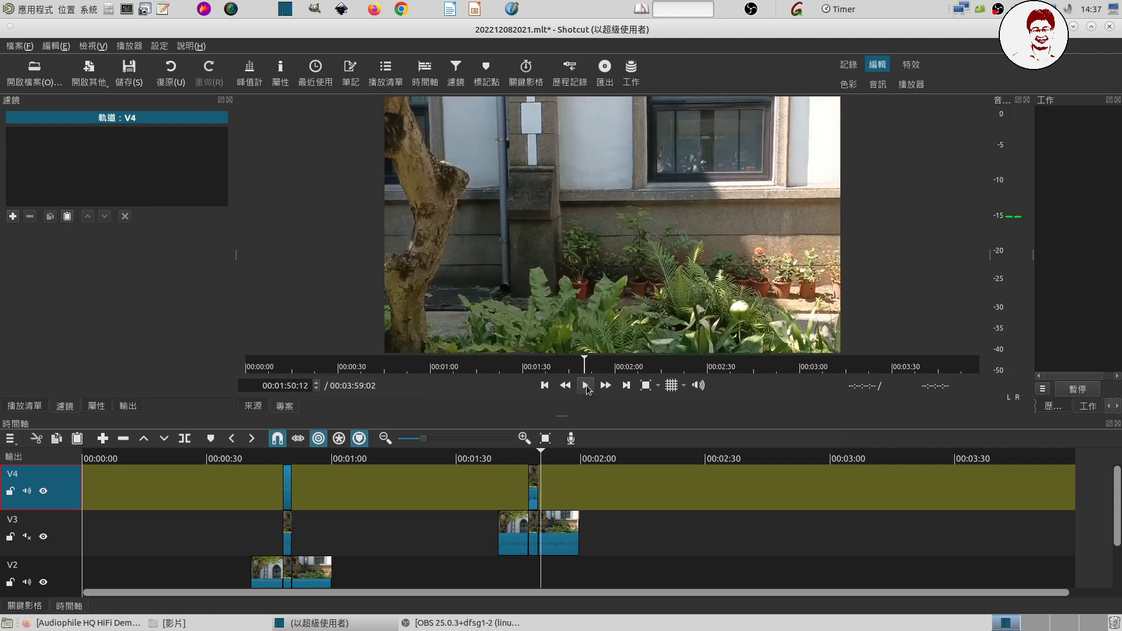
pyautogui.click(543, 385)
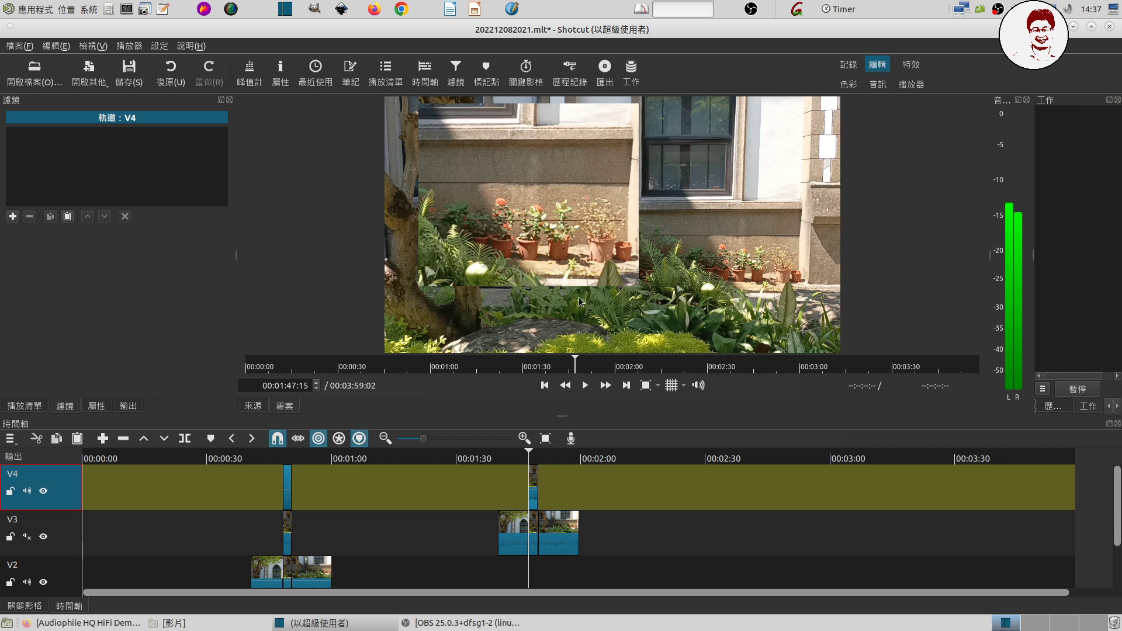
# Add a new video track above V4 in the timeline
pyautogui.click(533, 484)
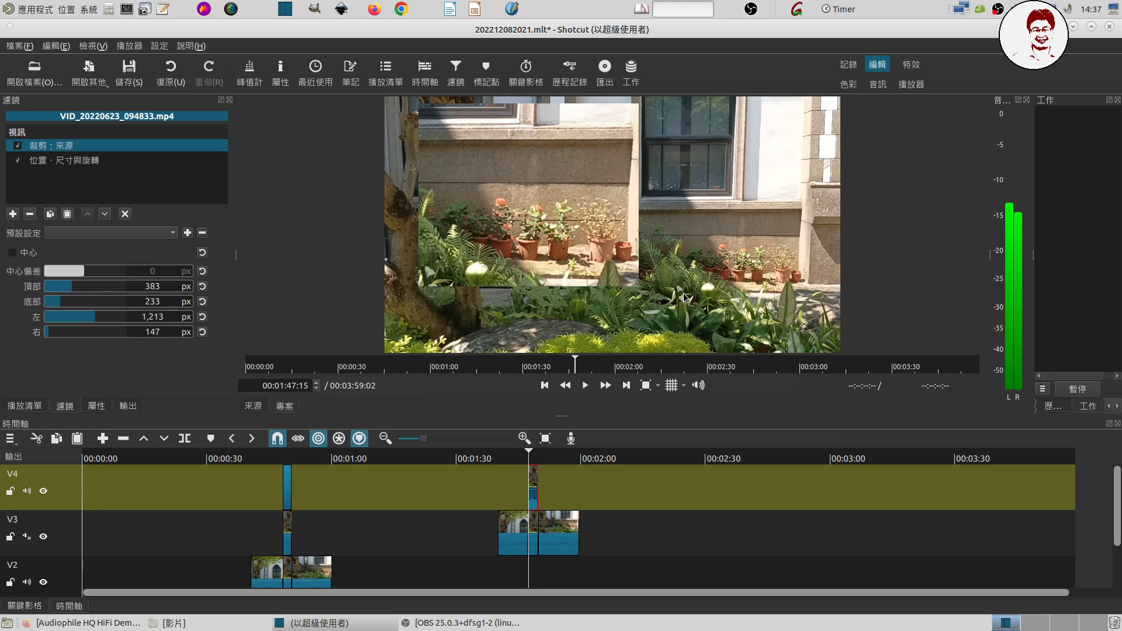
pyautogui.click(534, 462)
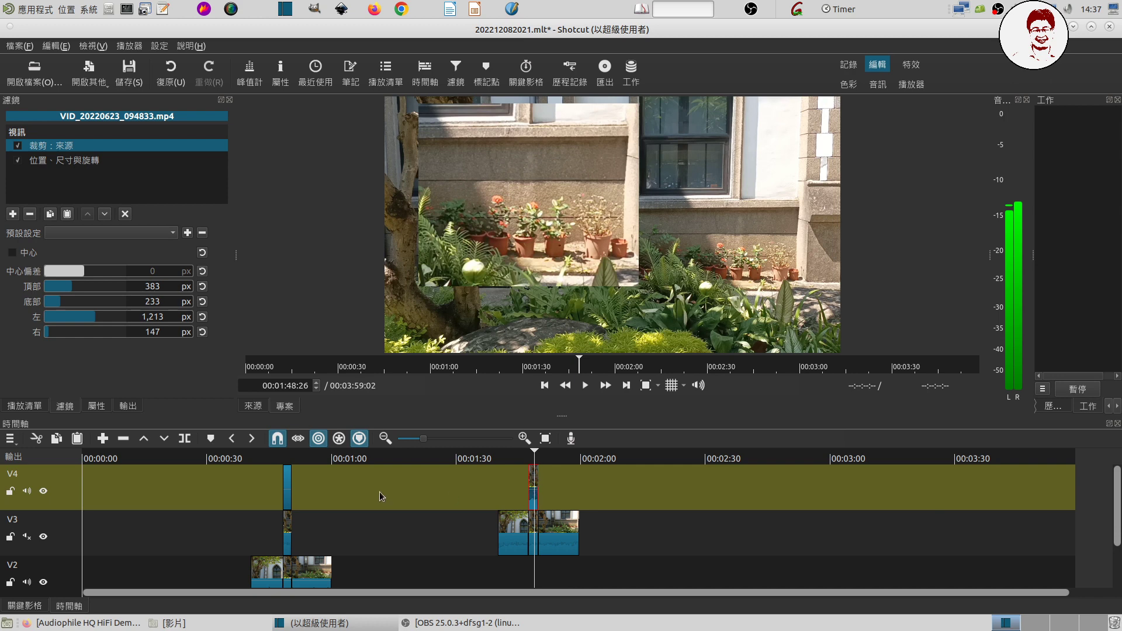
pyautogui.click(10, 438)
pyautogui.moveTo(22, 459)
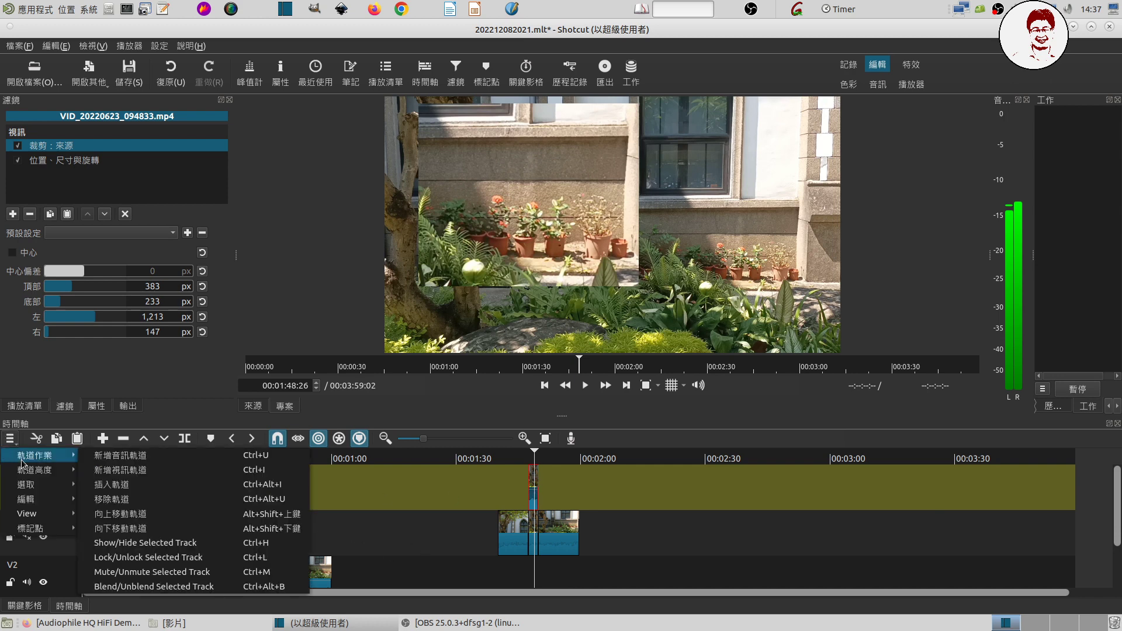
pyautogui.click(116, 469)
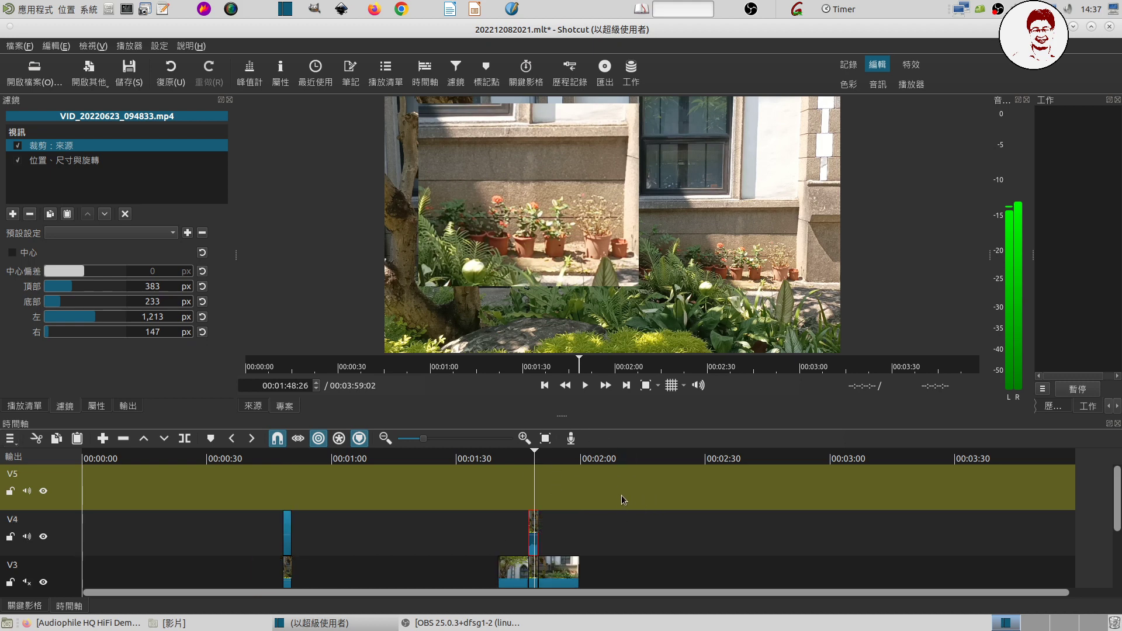
# Create a 5-second Glaxnimate animation with a transparent background, and quit Glaxnimate to return to Shotcut
pyautogui.click(34, 407)
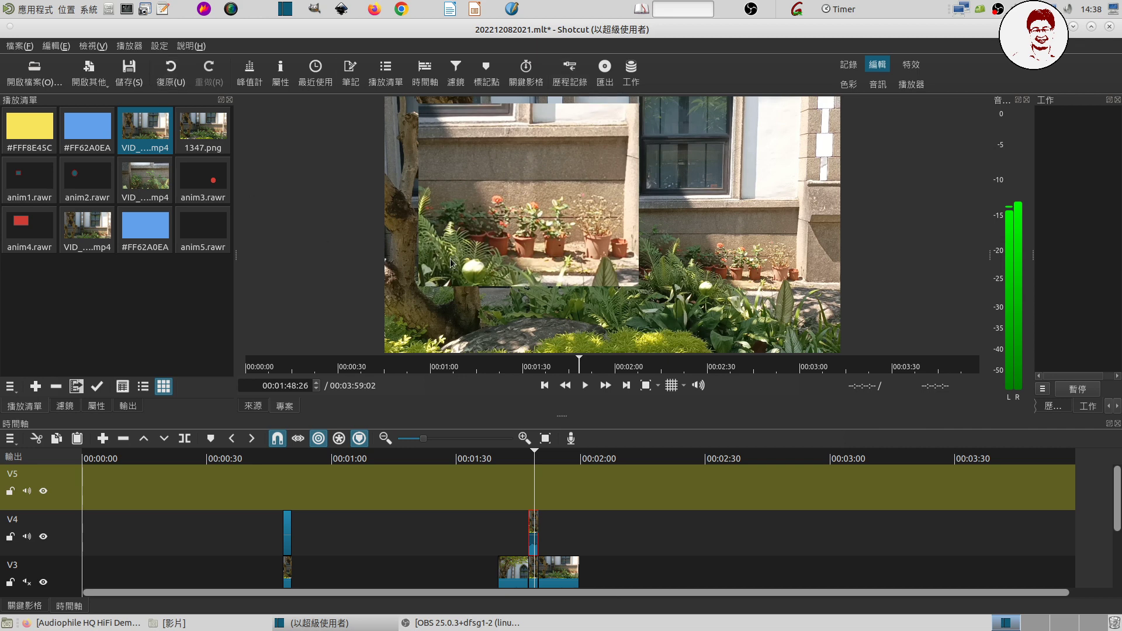
pyautogui.click(90, 71)
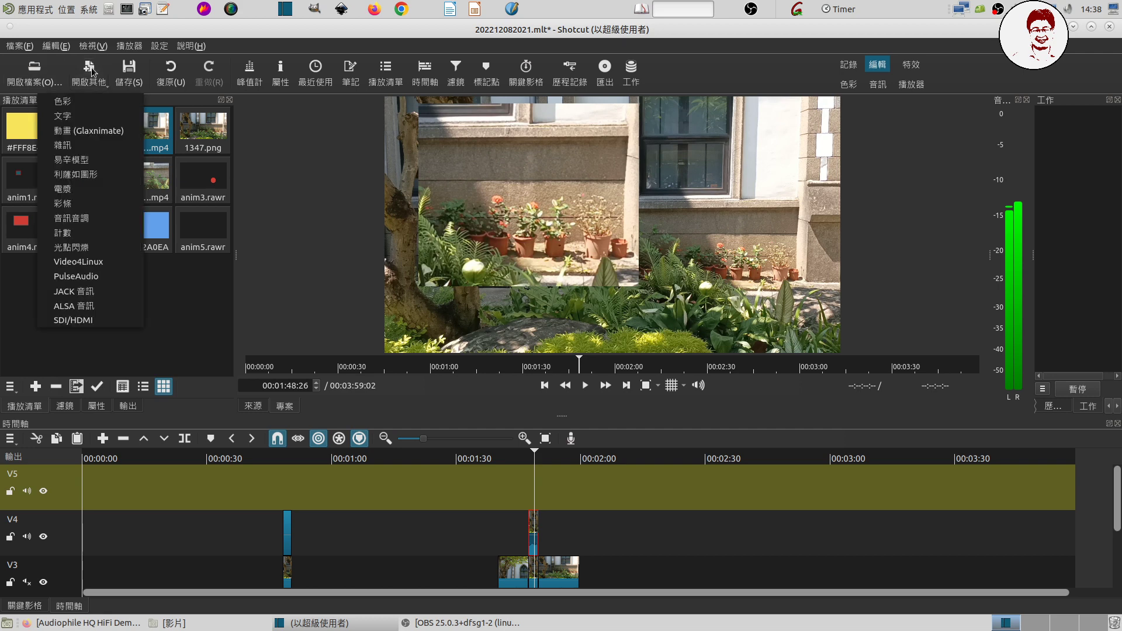
pyautogui.click(98, 136)
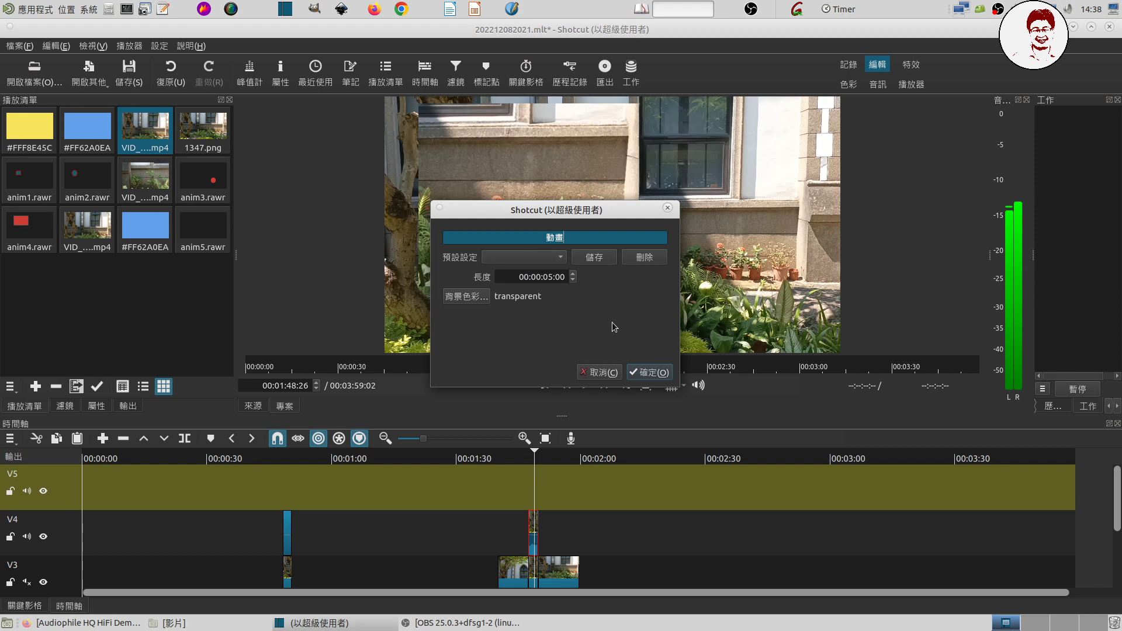
pyautogui.click(653, 372)
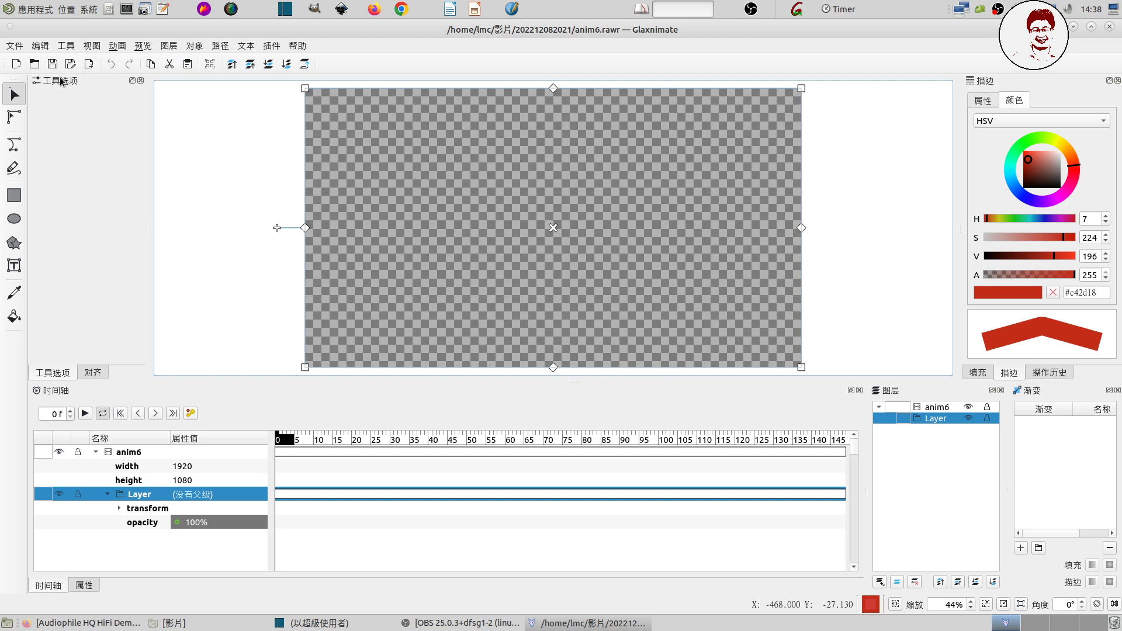
pyautogui.click(9, 48)
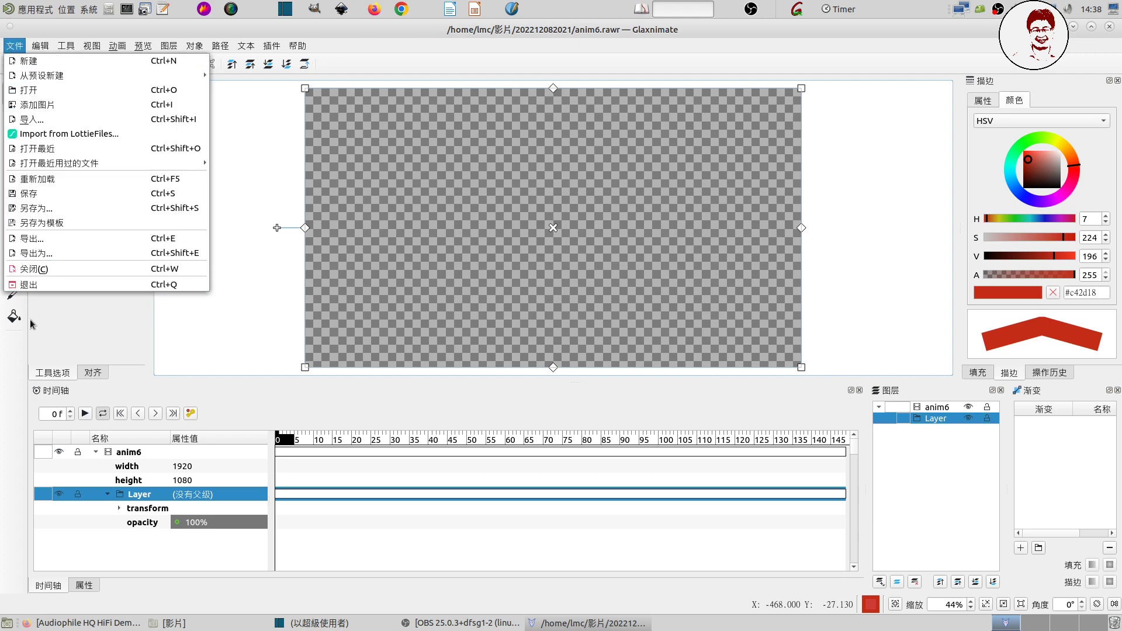
pyautogui.click(38, 285)
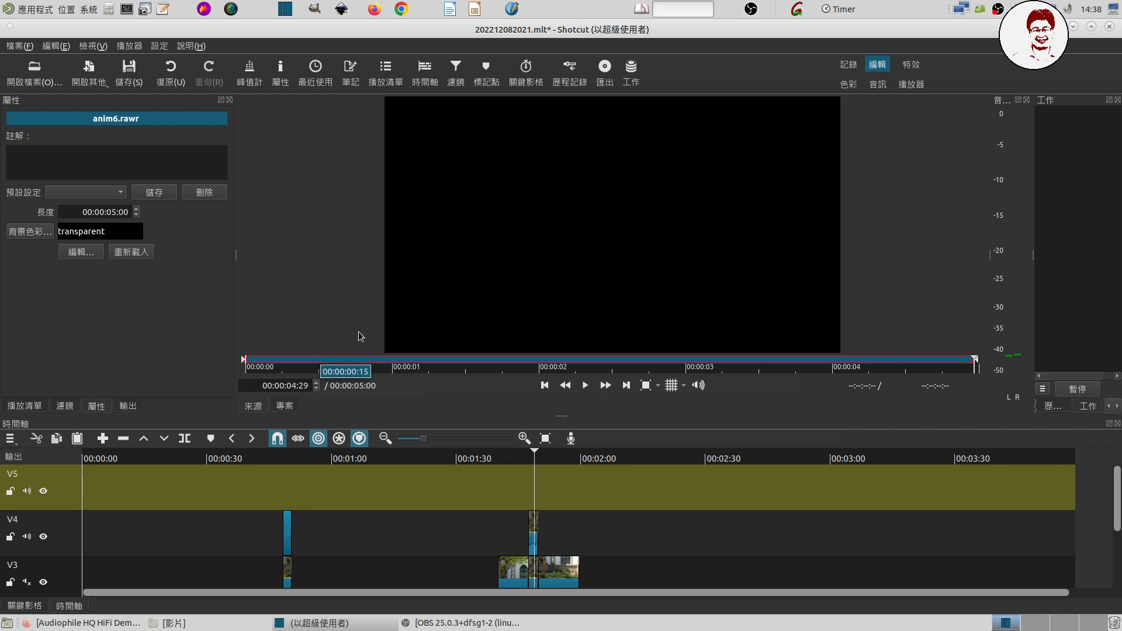
# Add the anim6.rawr animation to the playlist and place it on track V5 at 00:01:47:15
pyautogui.click(26, 406)
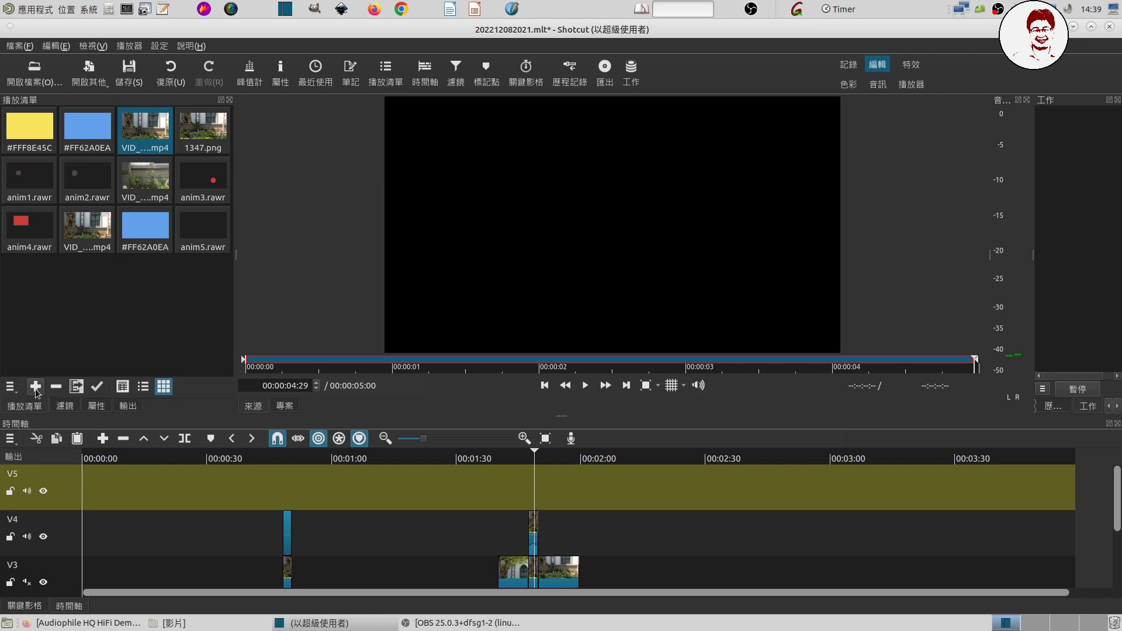
pyautogui.click(35, 386)
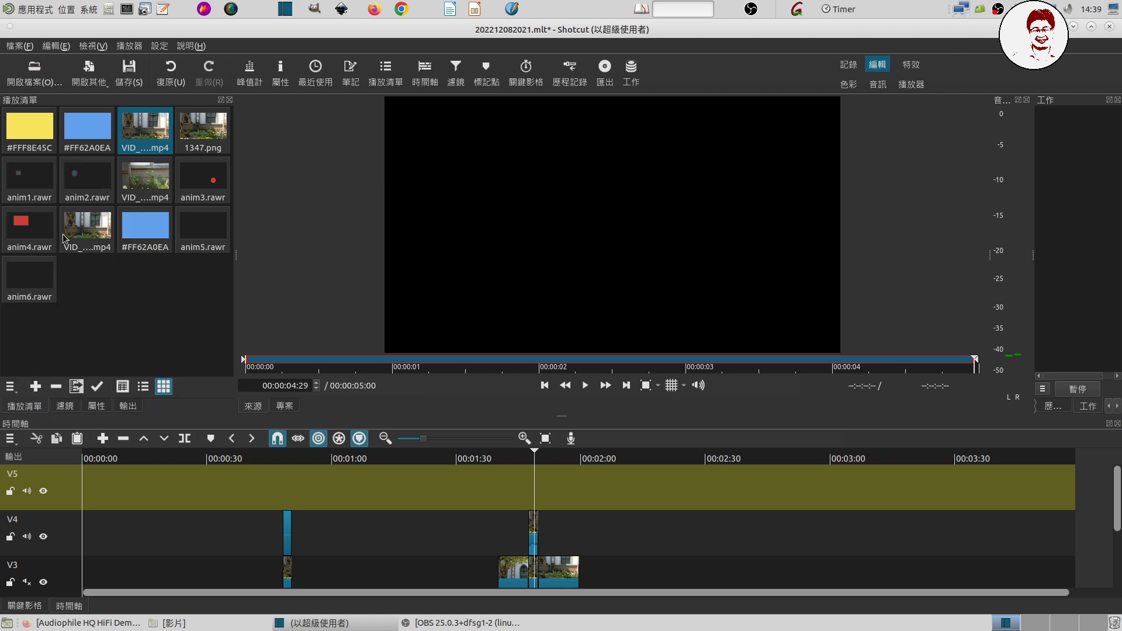
pyautogui.click(37, 293)
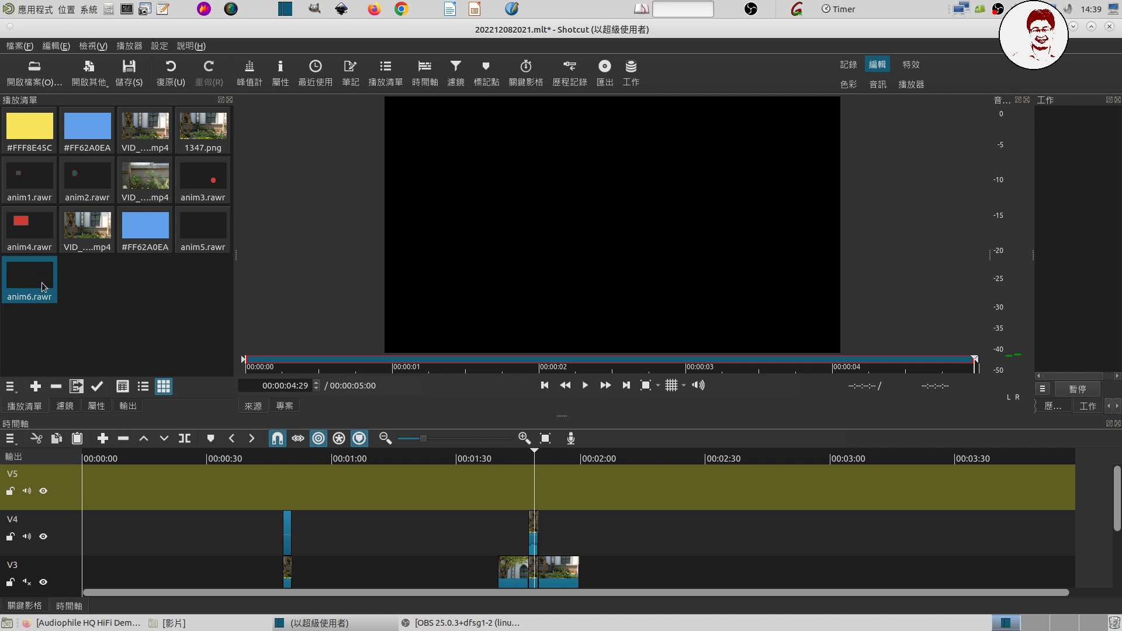
pyautogui.moveTo(43, 282); pyautogui.dragTo(543, 490)
pyautogui.click(544, 385)
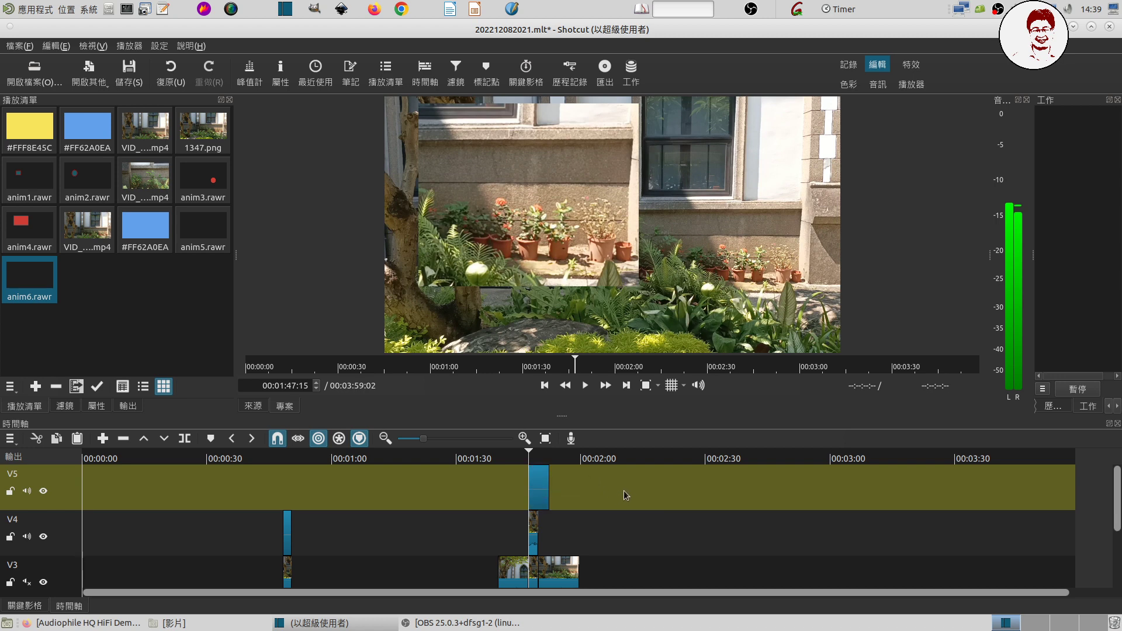
# Open the anim6.rawr clip on track V5 for editing in Glaxnimate
pyautogui.click(535, 489)
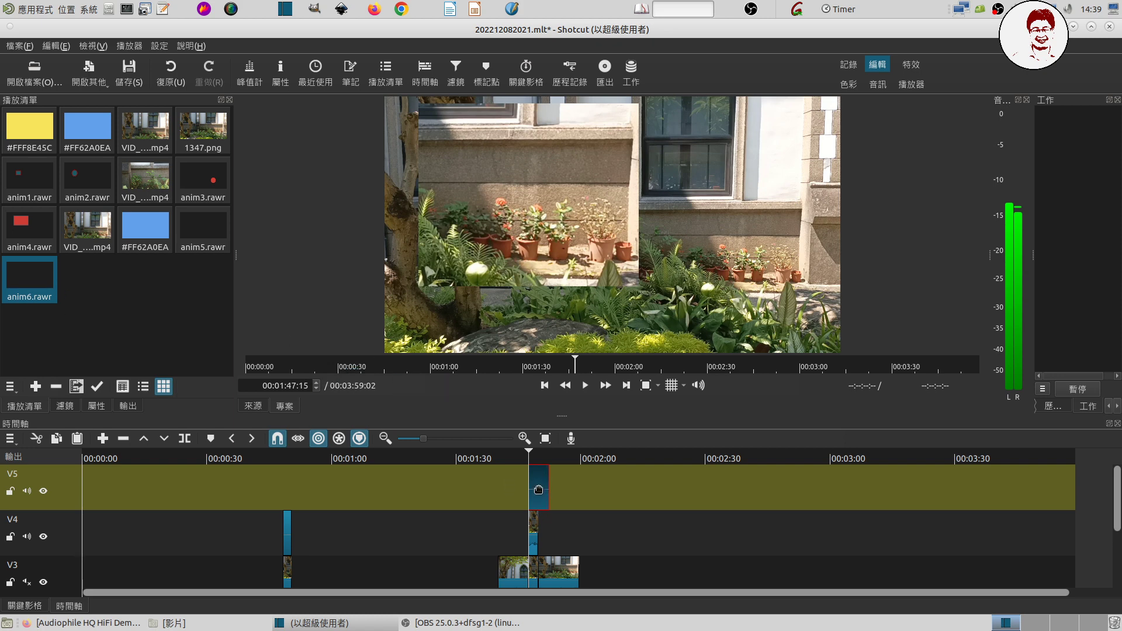
pyautogui.click(103, 409)
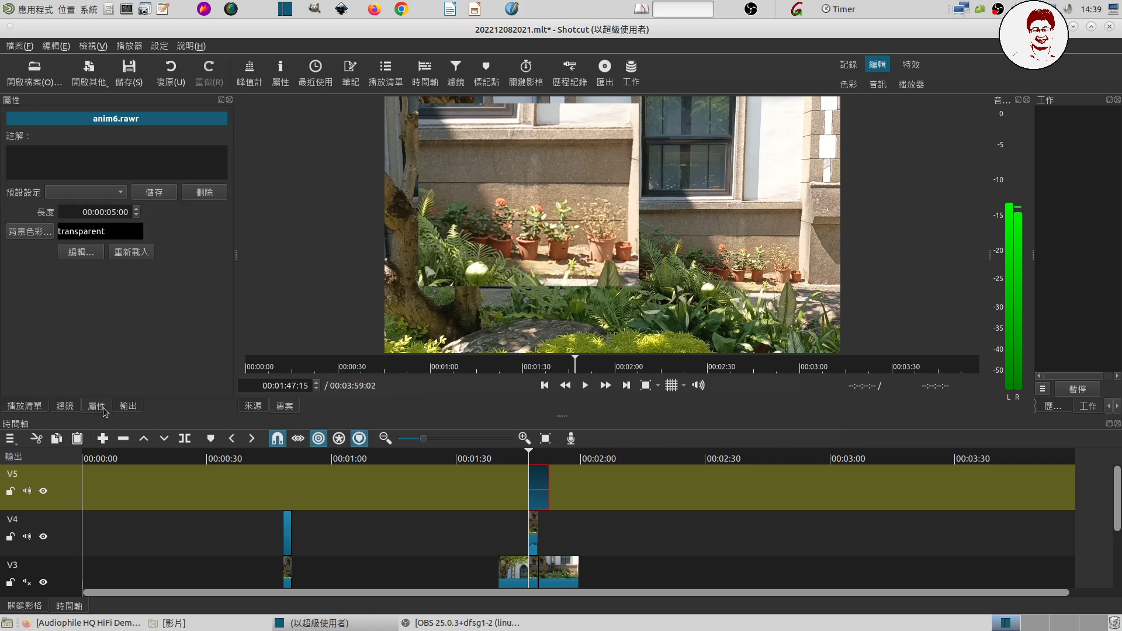
pyautogui.click(82, 253)
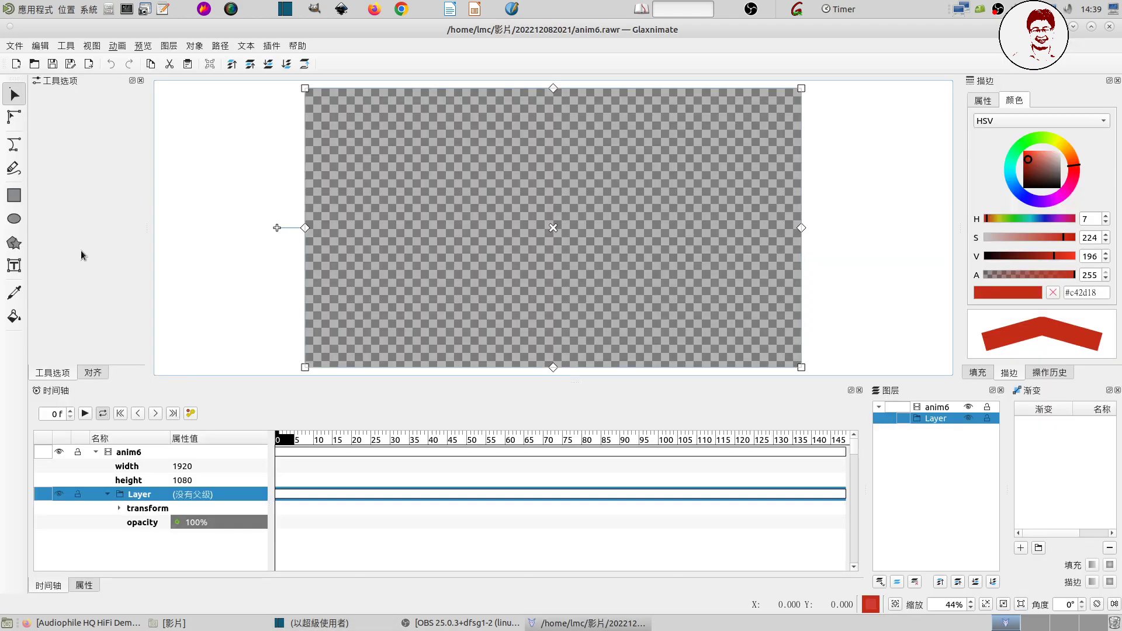
# Refresh the current frame so the video shows behind the canvas, and deselect the layer
pyautogui.click(155, 413)
pyautogui.click(138, 414)
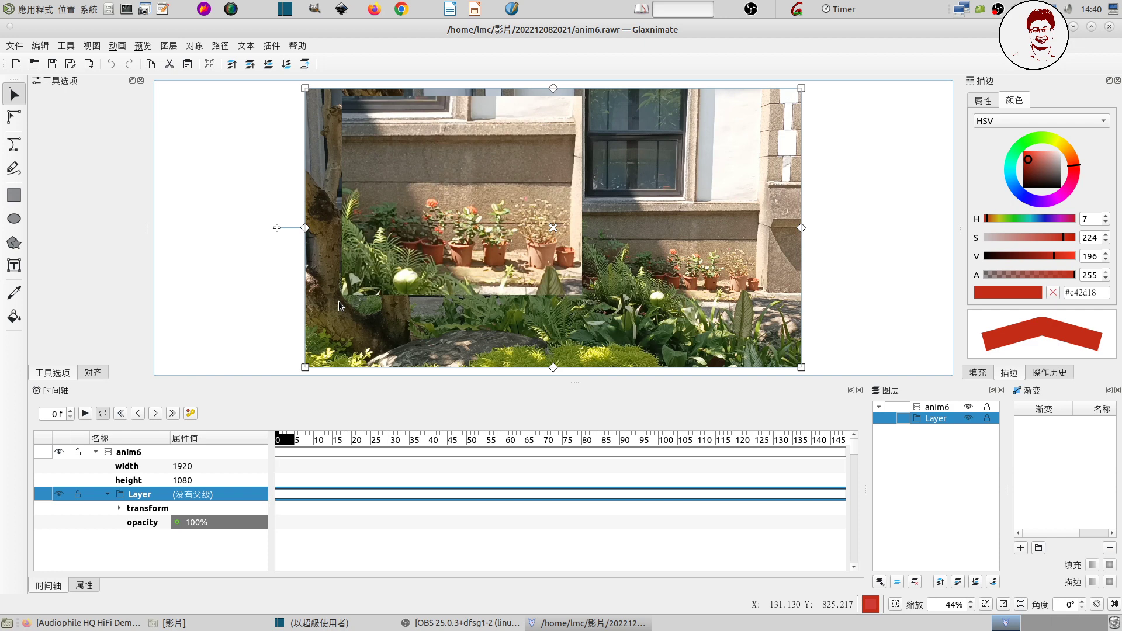
pyautogui.click(209, 181)
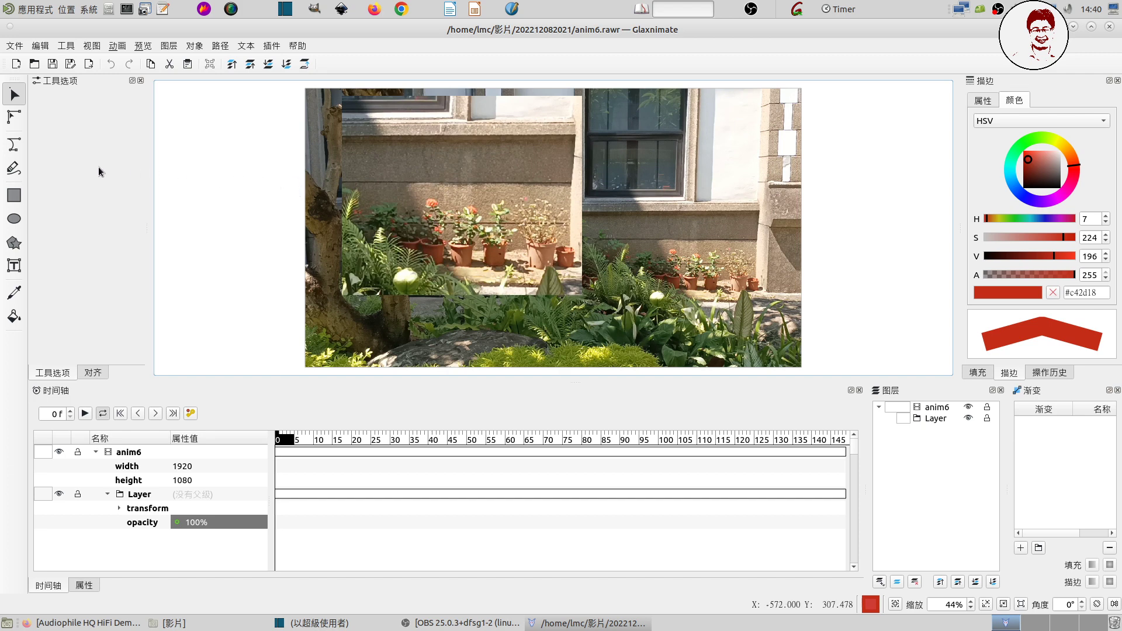
# Draw an open three-point path down the inset picture's right edge and along its bottom edge to the left corner
pyautogui.click(13, 146)
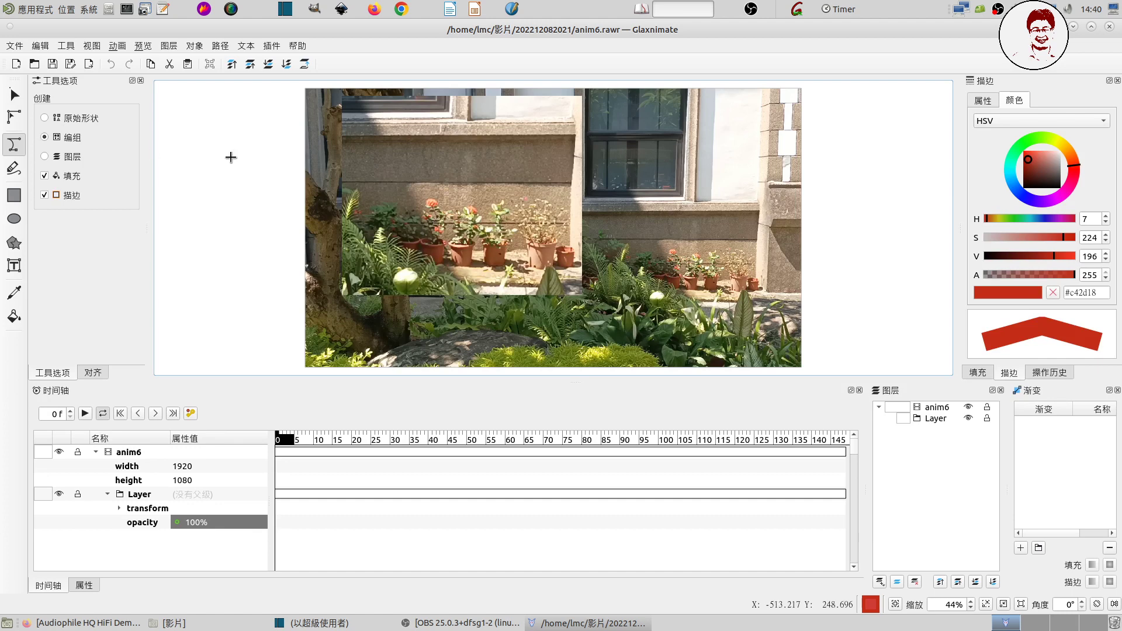
pyautogui.click(582, 95)
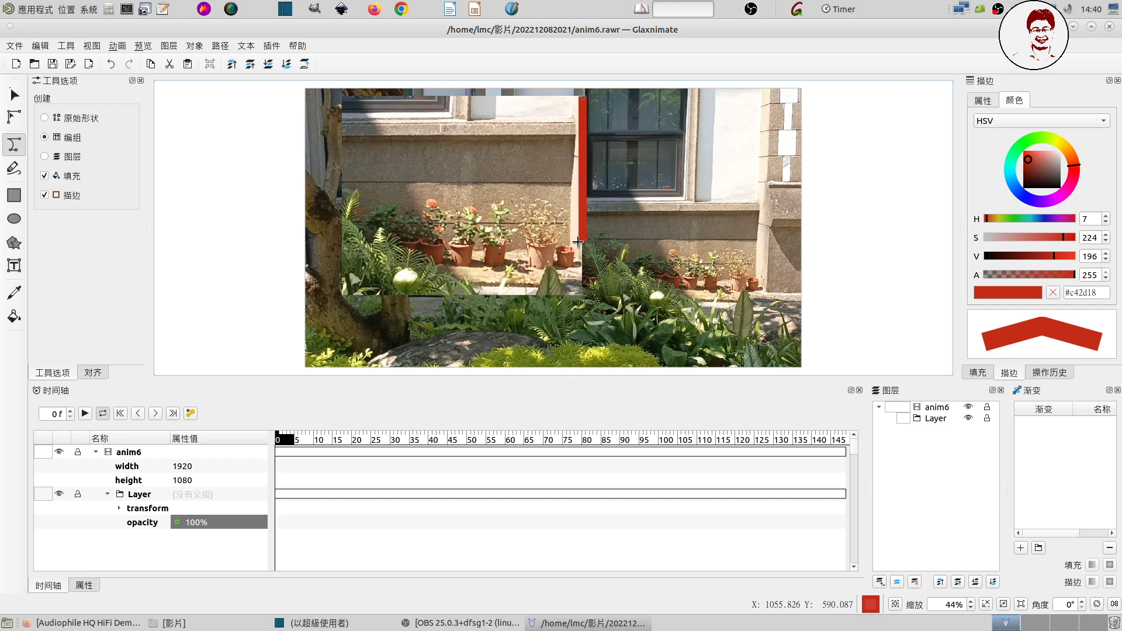
pyautogui.click(580, 299)
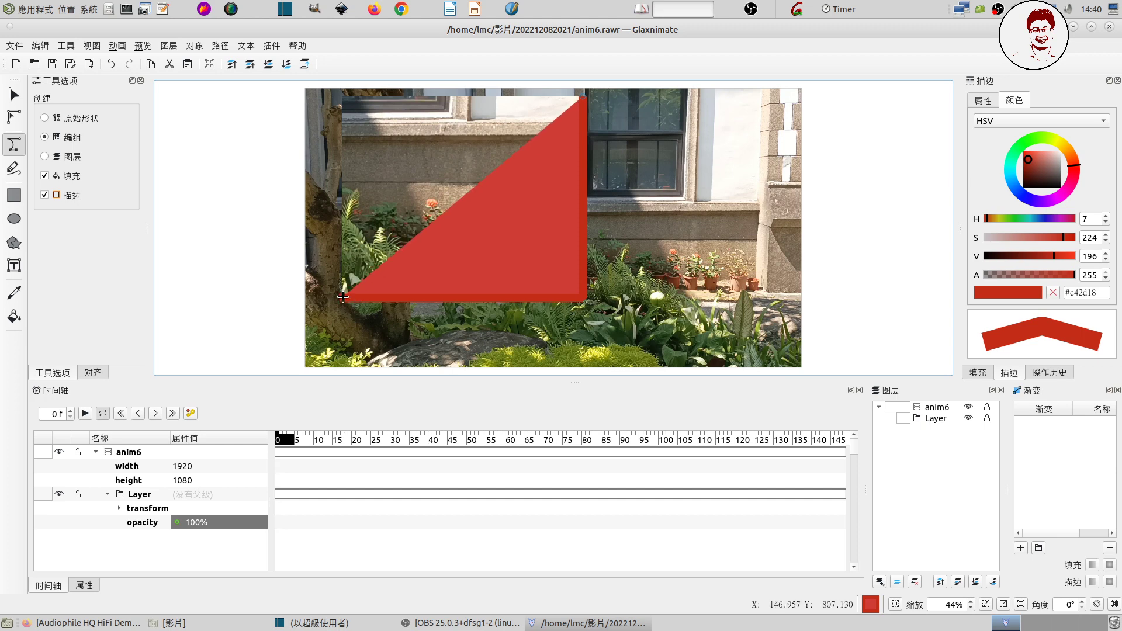
pyautogui.click(342, 296)
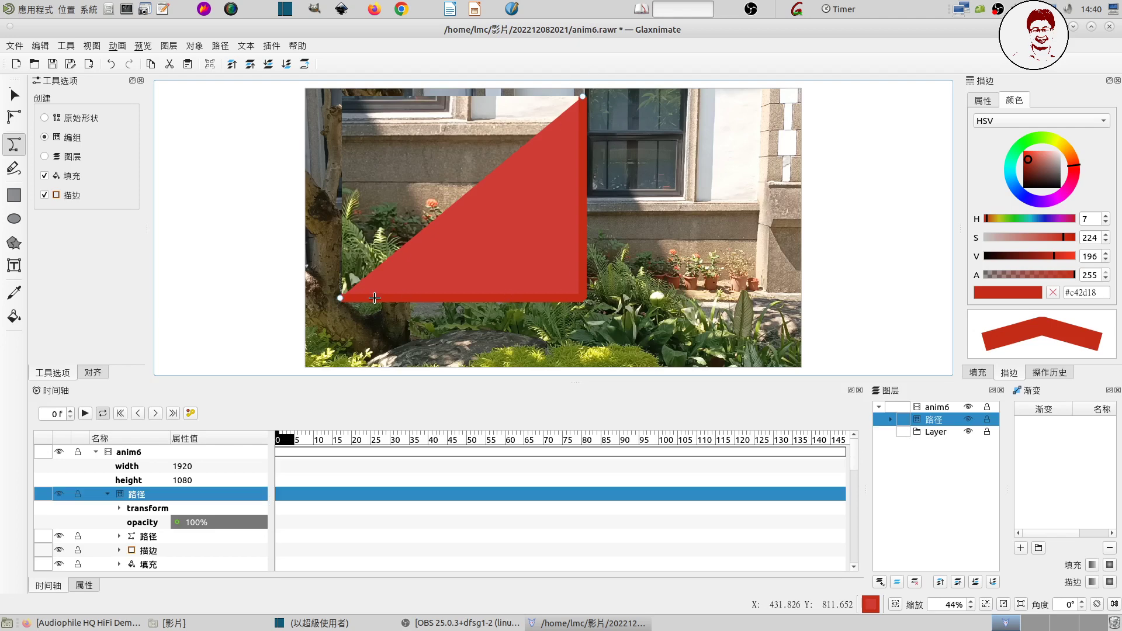
pyautogui.click(14, 93)
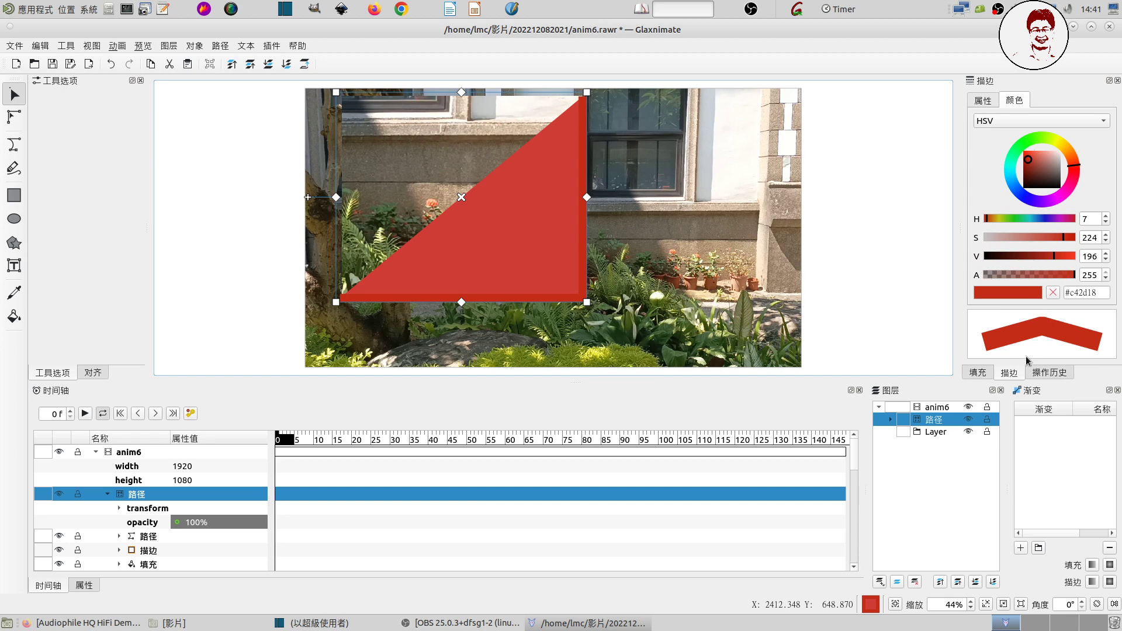
# Make the path's fill fully transparent with alpha 0 and set its stroke colour to dark green #0f5f1c
pyautogui.click(984, 373)
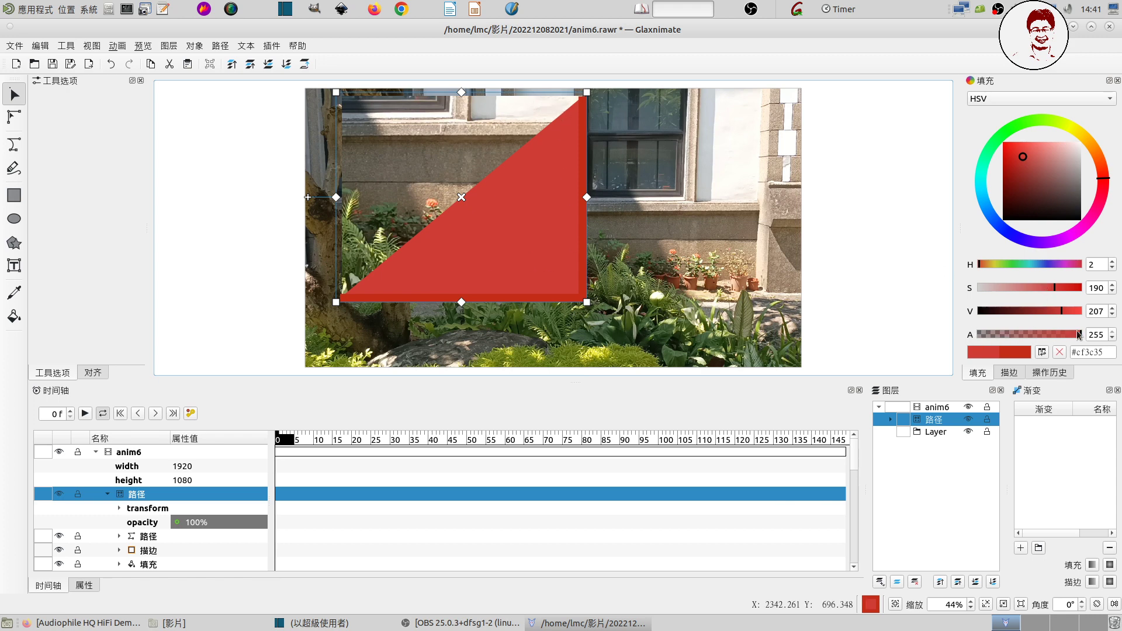
pyautogui.moveTo(1081, 335); pyautogui.dragTo(965, 338)
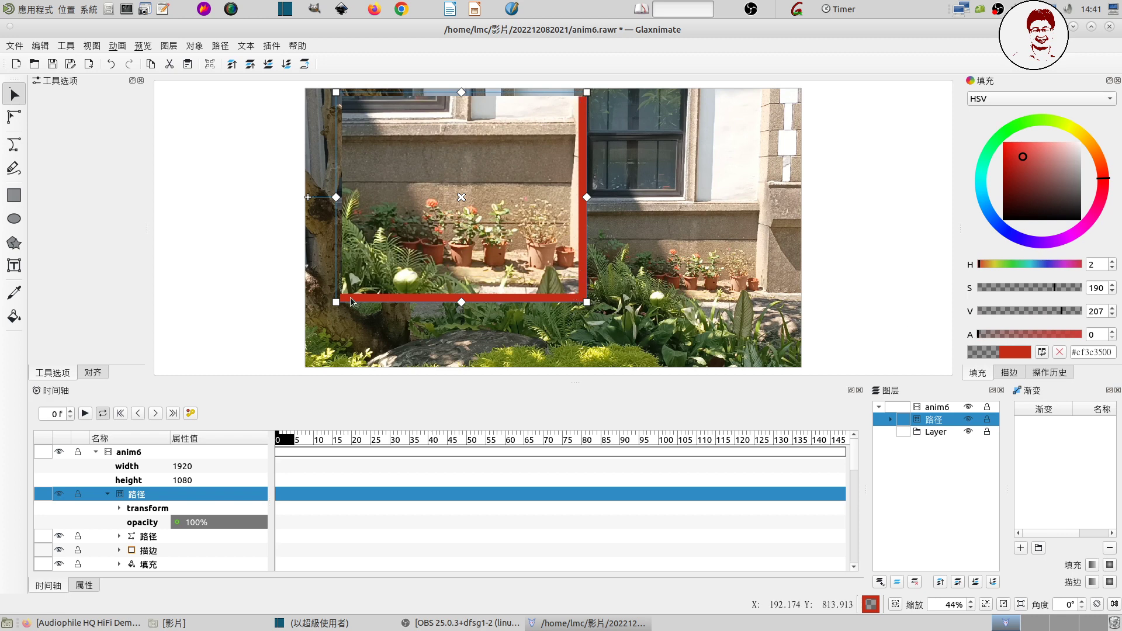
pyautogui.click(1009, 373)
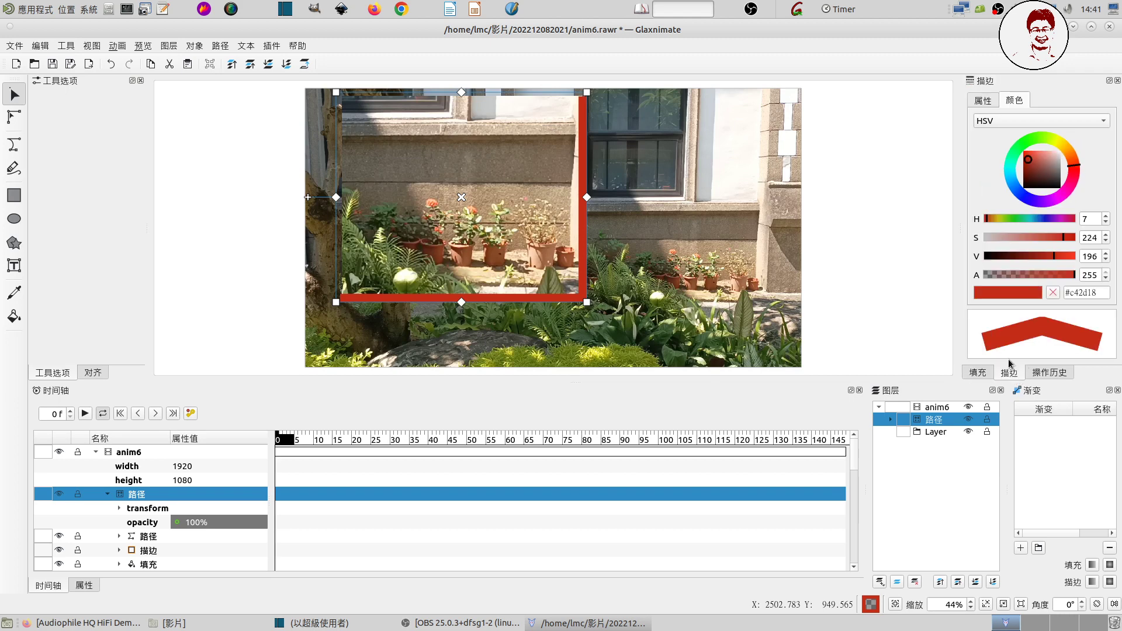
pyautogui.click(987, 102)
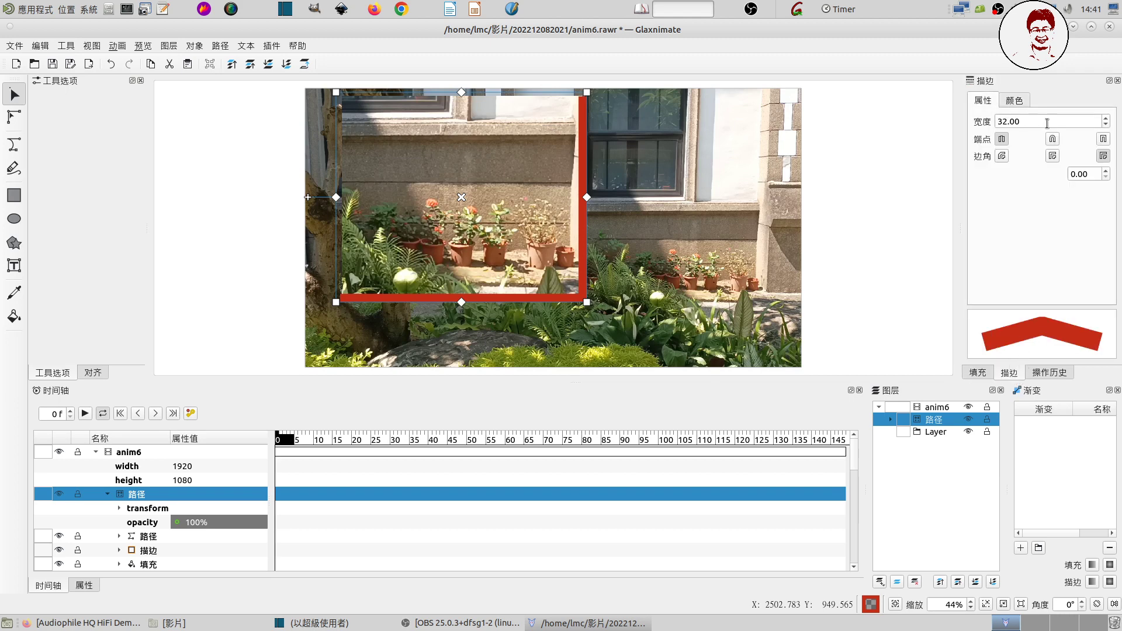
pyautogui.click(1014, 102)
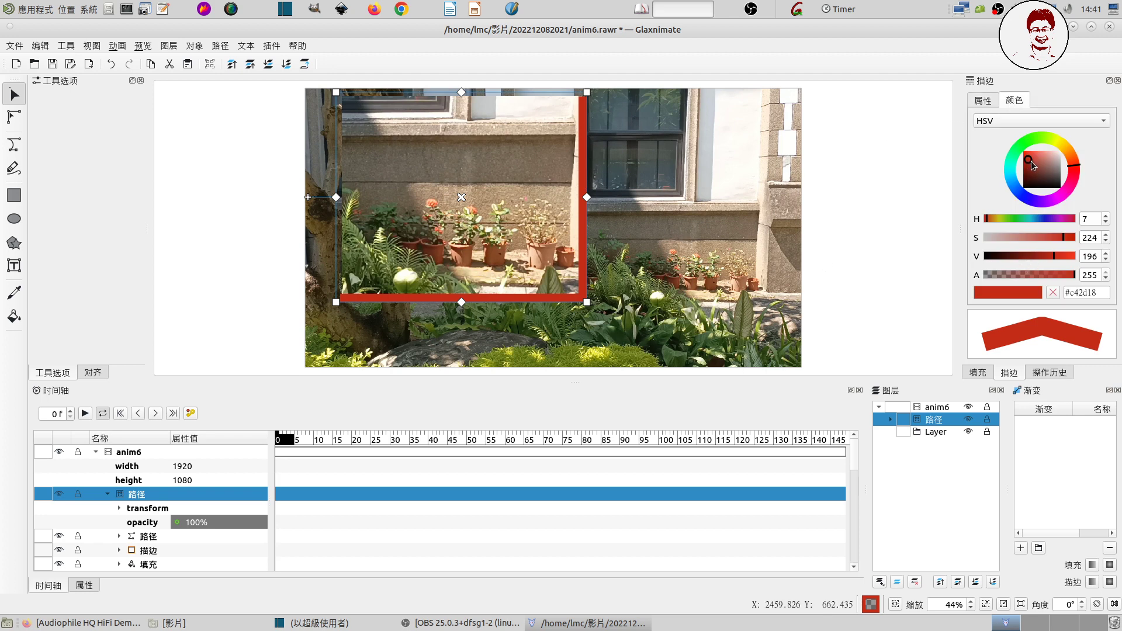
pyautogui.moveTo(1075, 168)
pyautogui.mouseDown()
pyautogui.moveTo(1073, 153)
pyautogui.moveTo(1026, 149)
pyautogui.mouseUp()
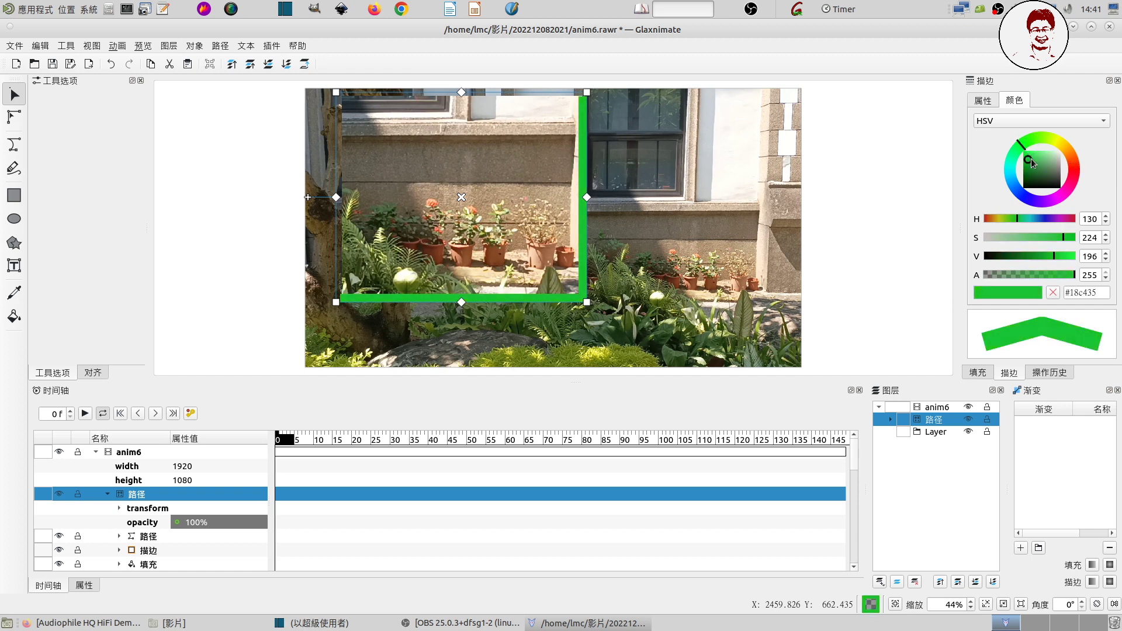
pyautogui.click(1028, 168)
pyautogui.moveTo(1029, 171); pyautogui.dragTo(1030, 178)
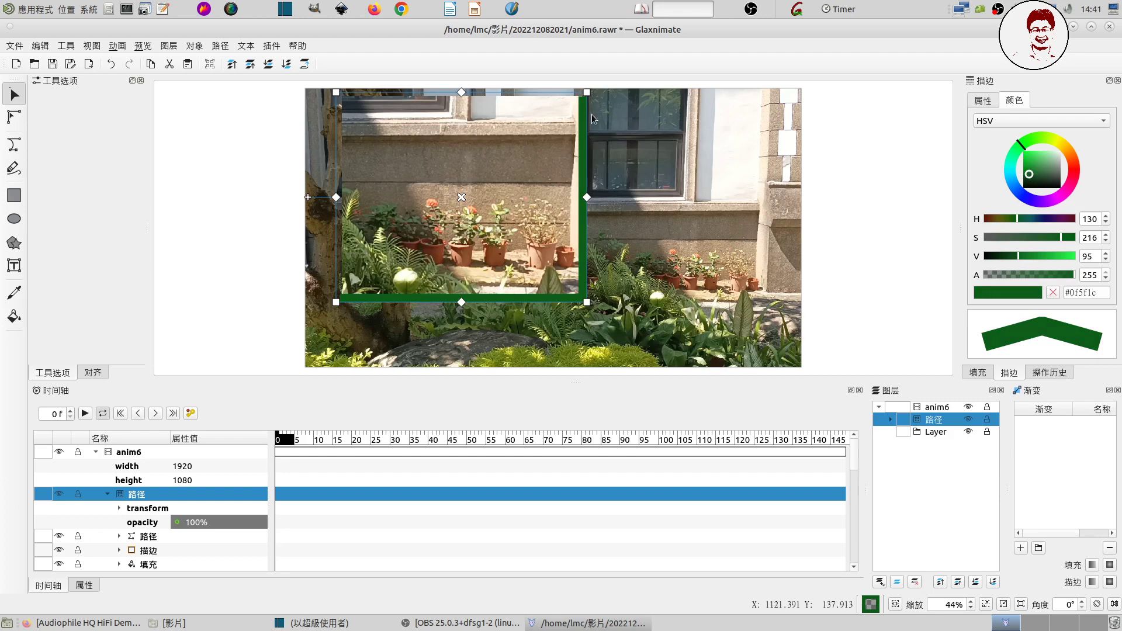
# Save the anim6.rawr animation and quit Glaxnimate to return to Shotcut
pyautogui.click(53, 65)
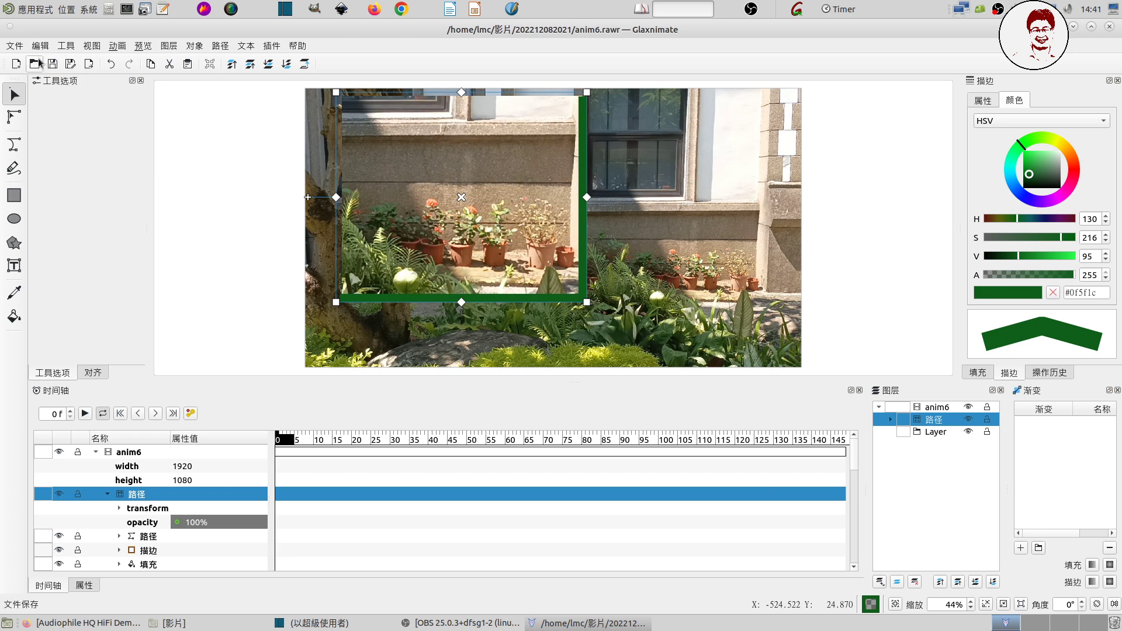
pyautogui.click(14, 46)
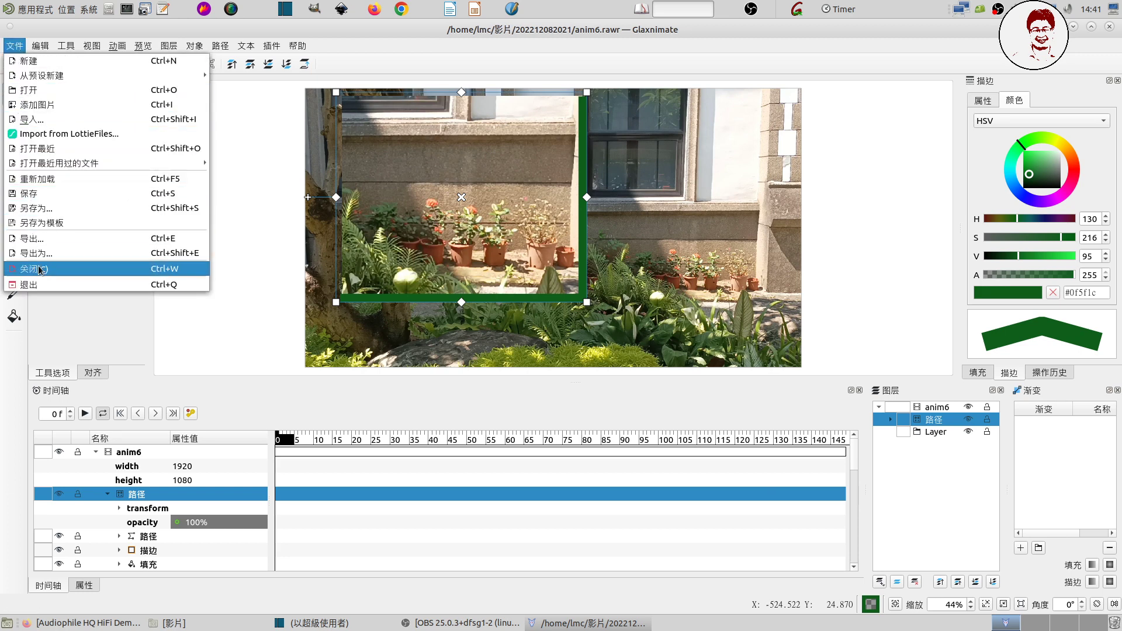
pyautogui.click(19, 285)
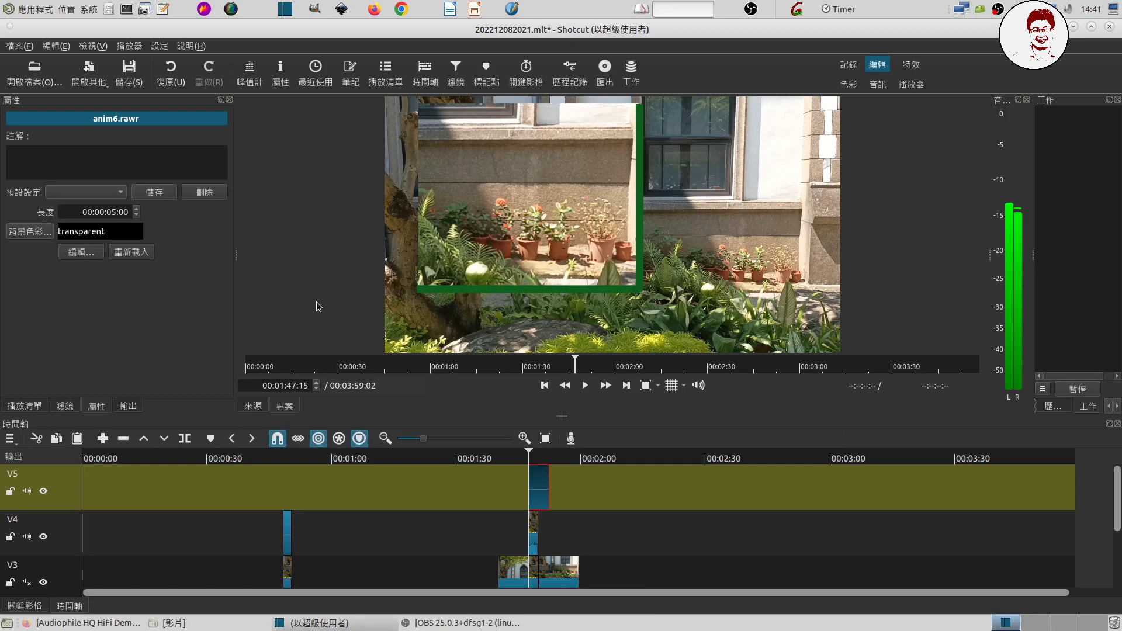
# Play the timeline from 00:01:40:04 to check how long the green border stays on screen compared with the inset
pyautogui.click(543, 385)
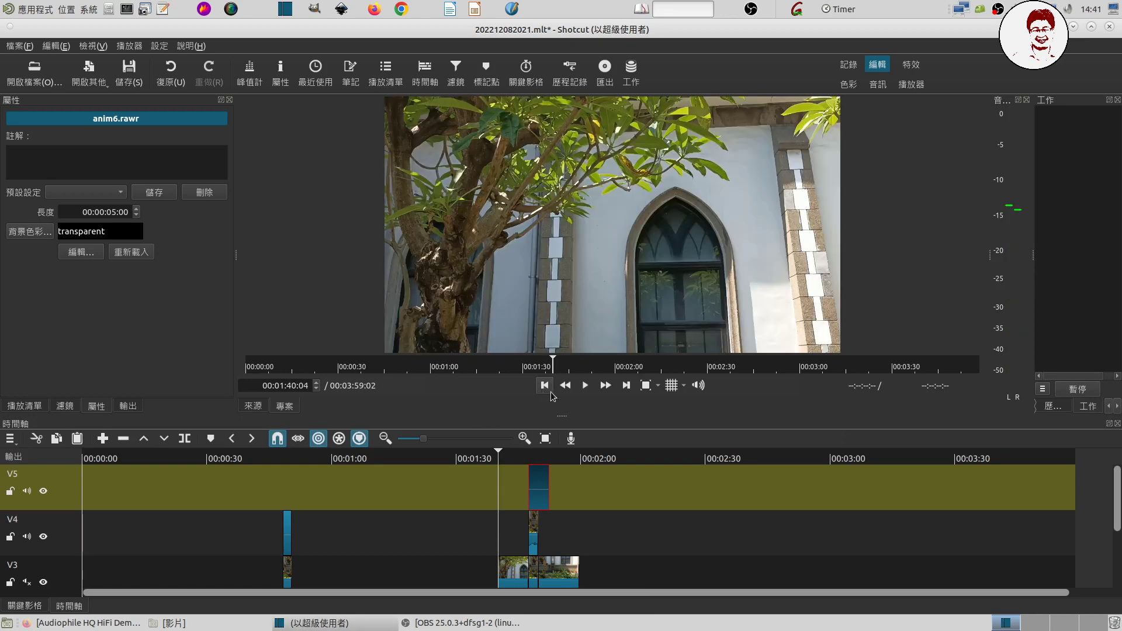
pyautogui.click(584, 385)
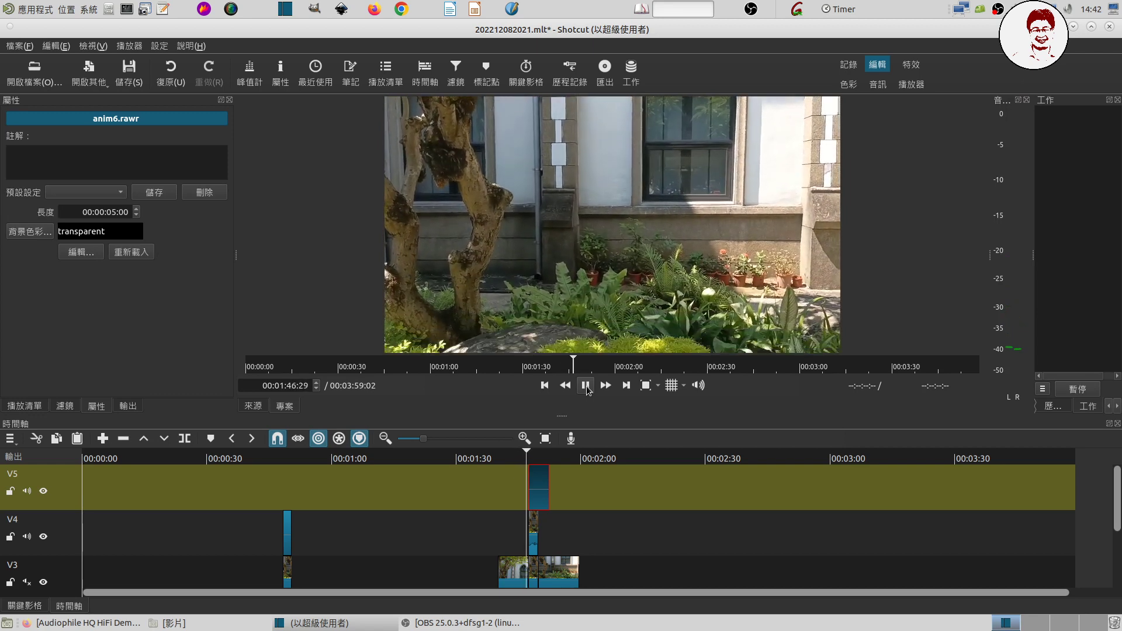
pyautogui.click(586, 385)
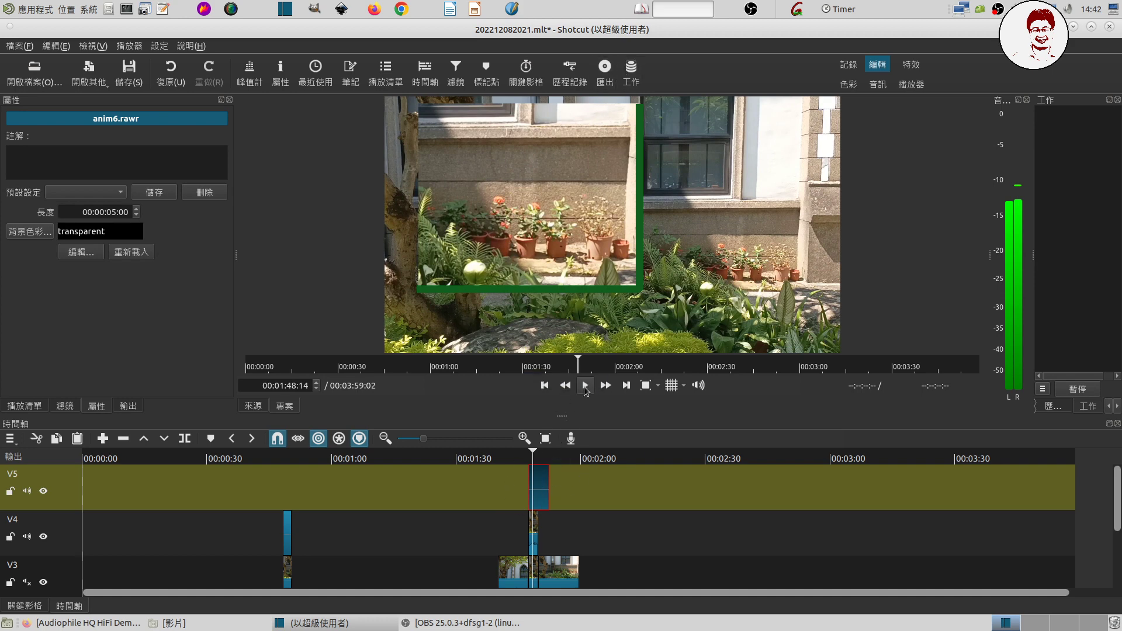
pyautogui.click(586, 386)
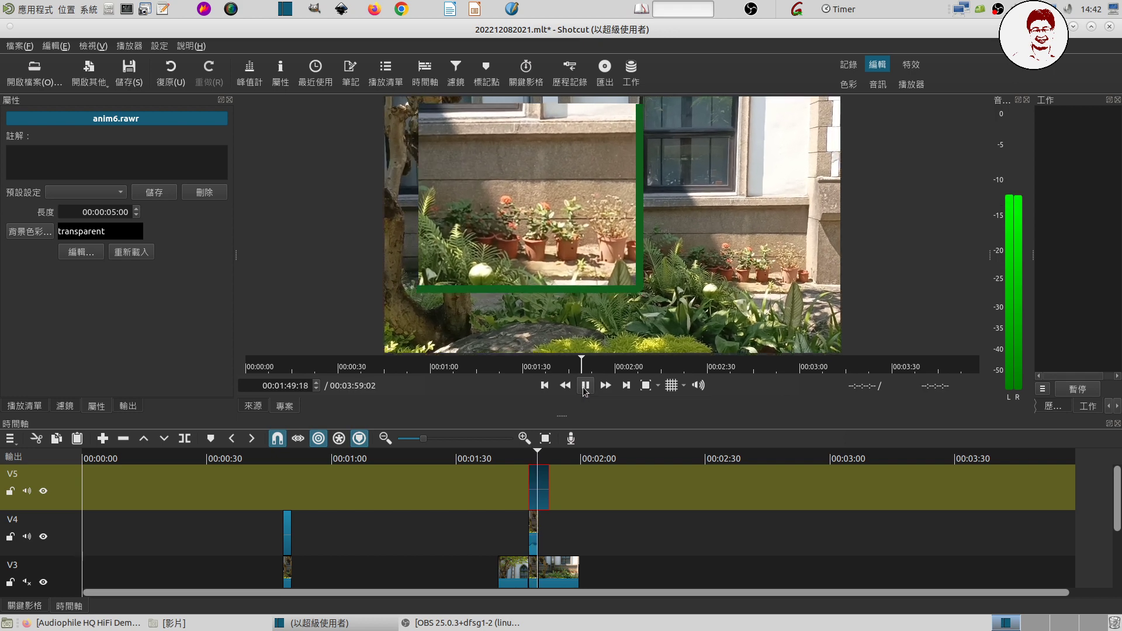
pyautogui.click(585, 386)
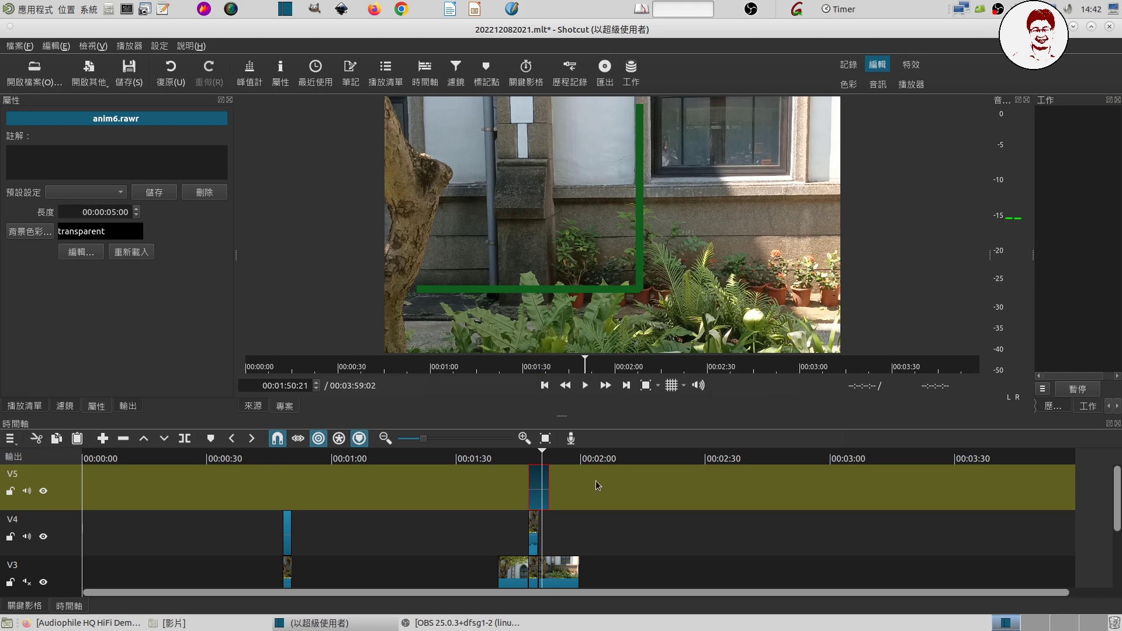
# Split the anim6.rawr clip on V5 at 00:01:49:27, where the V4 segment ends, and ripple-delete the leftover part
pyautogui.click(544, 386)
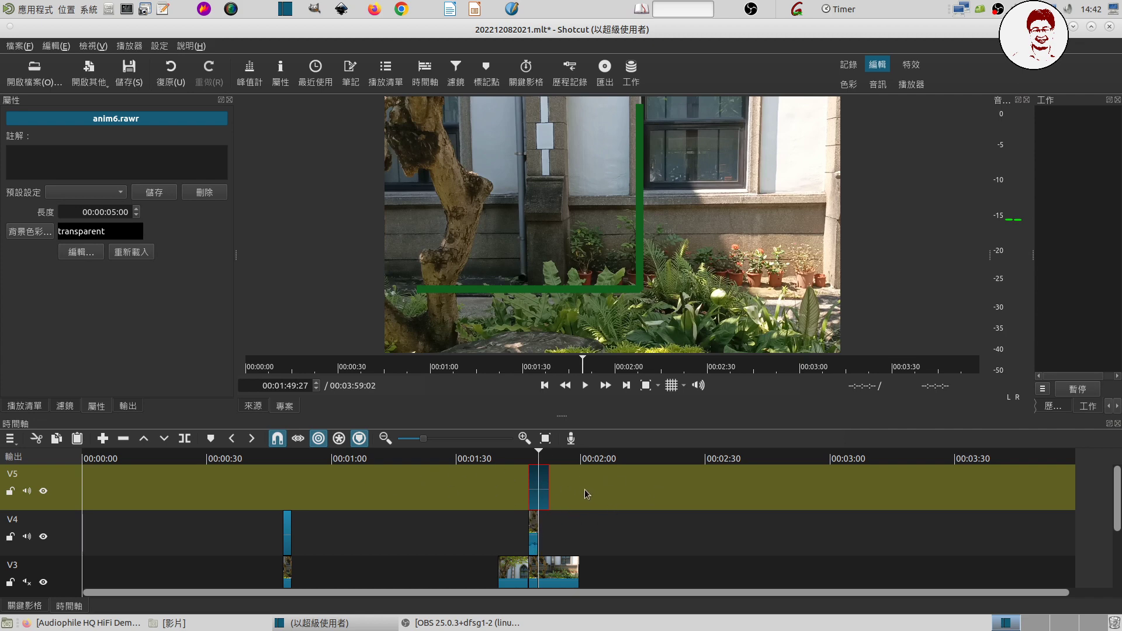
pyautogui.click(182, 439)
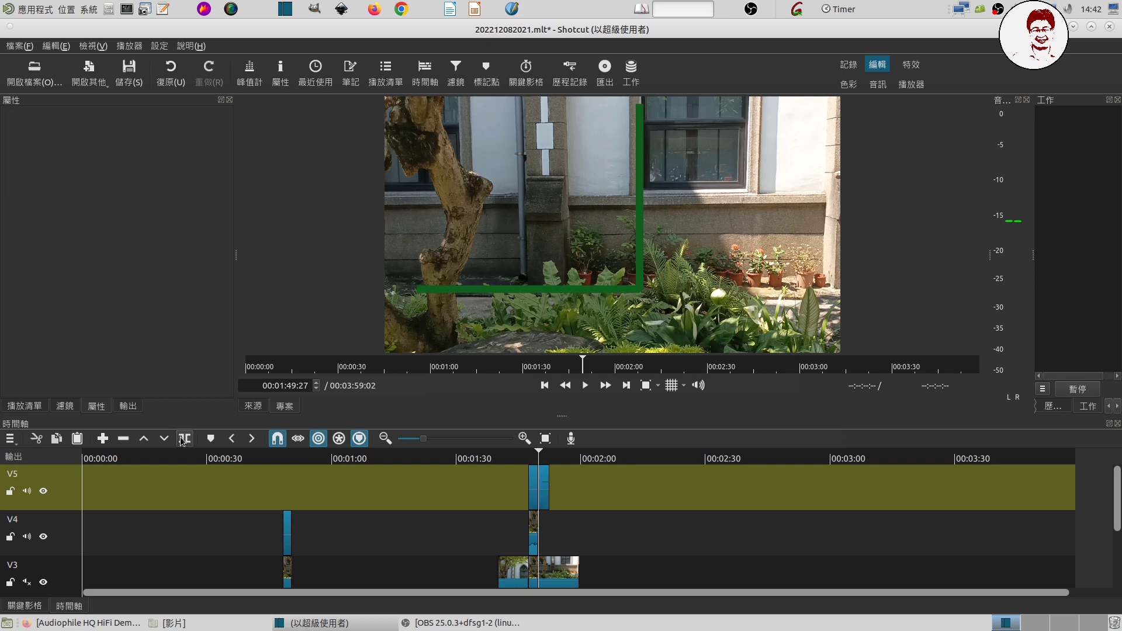
pyautogui.click(542, 486)
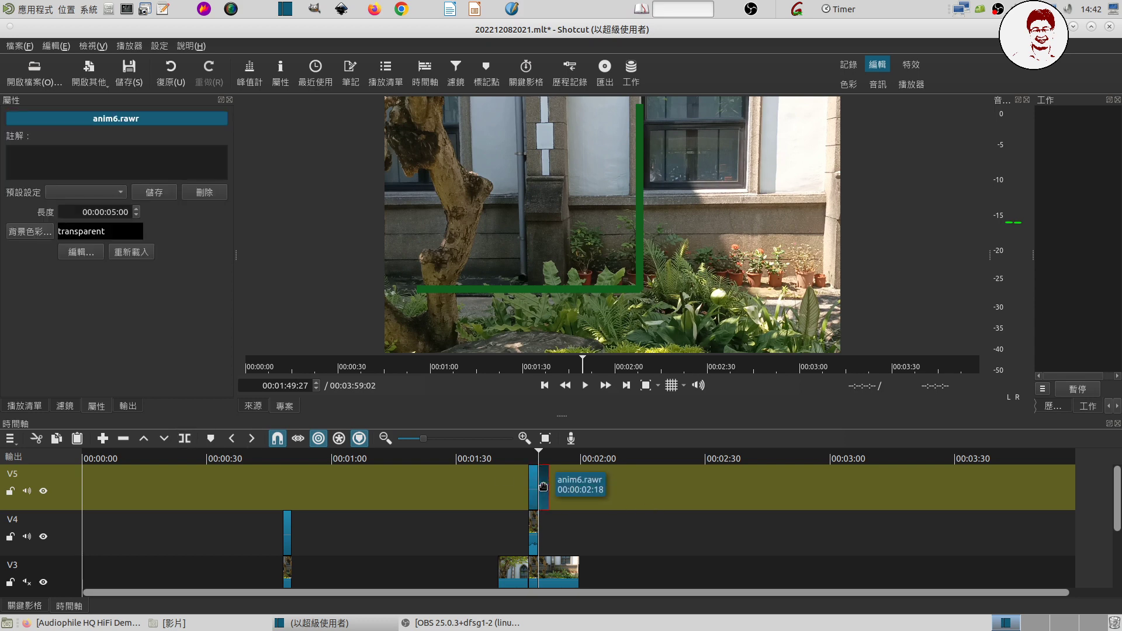
pyautogui.rightClick(542, 487)
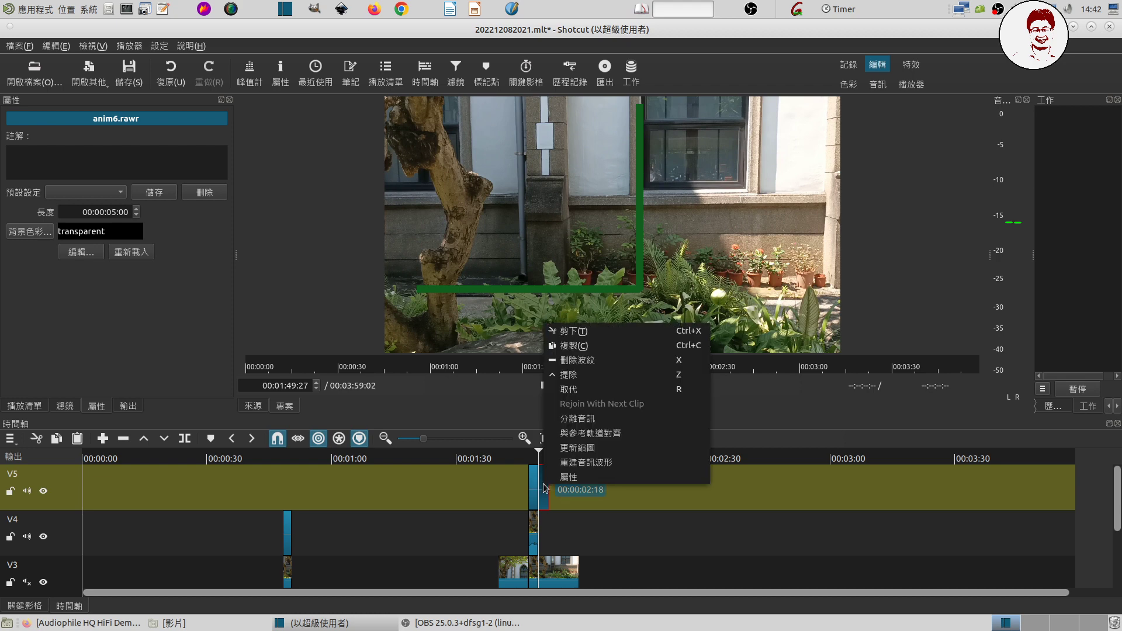
pyautogui.click(598, 361)
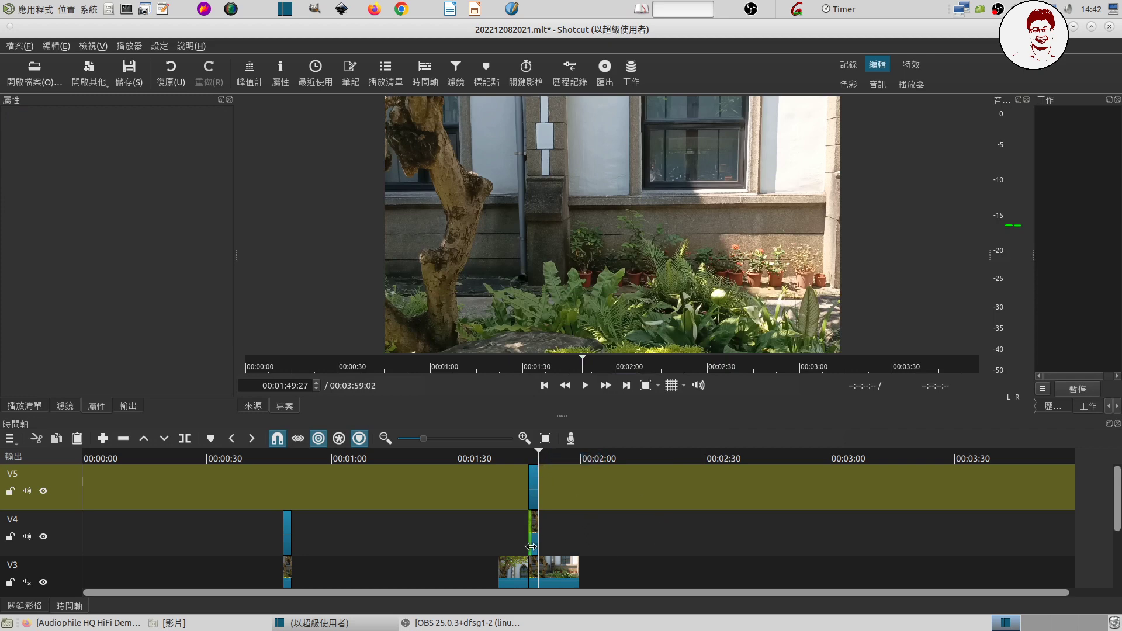
# Play the highlight from 00:01:47:15 to check the timing of the trimmed border
pyautogui.click(546, 386)
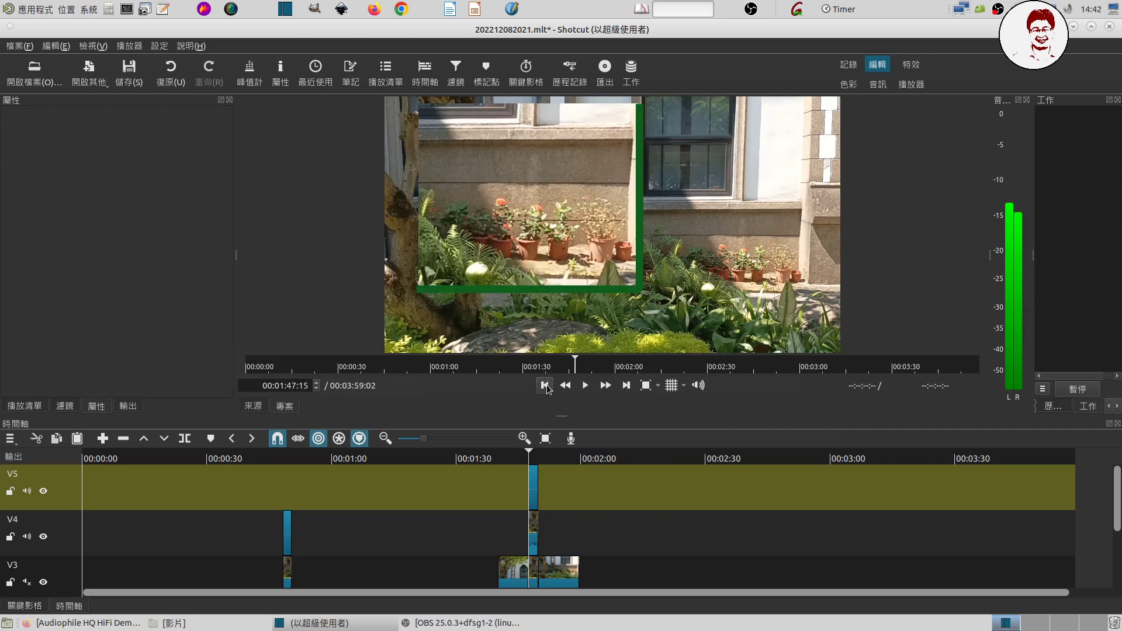
pyautogui.click(584, 386)
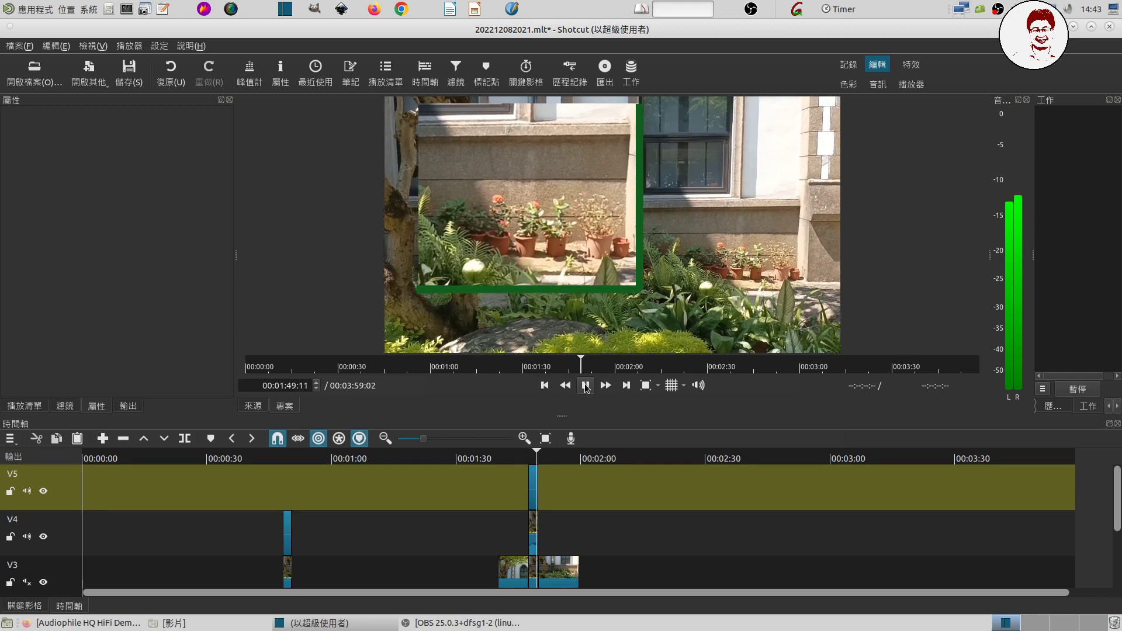
pyautogui.click(585, 386)
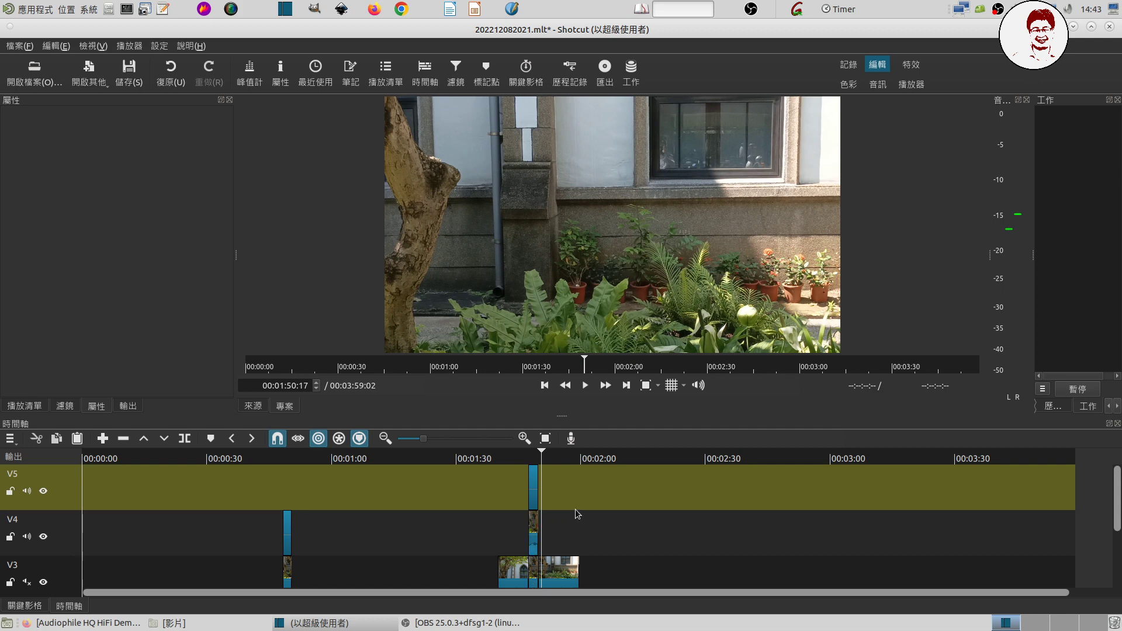
# Mute track V4 and play from the start of the V3 footage to check the sound
pyautogui.click(27, 538)
pyautogui.click(543, 386)
pyautogui.click(543, 385)
pyautogui.click(544, 385)
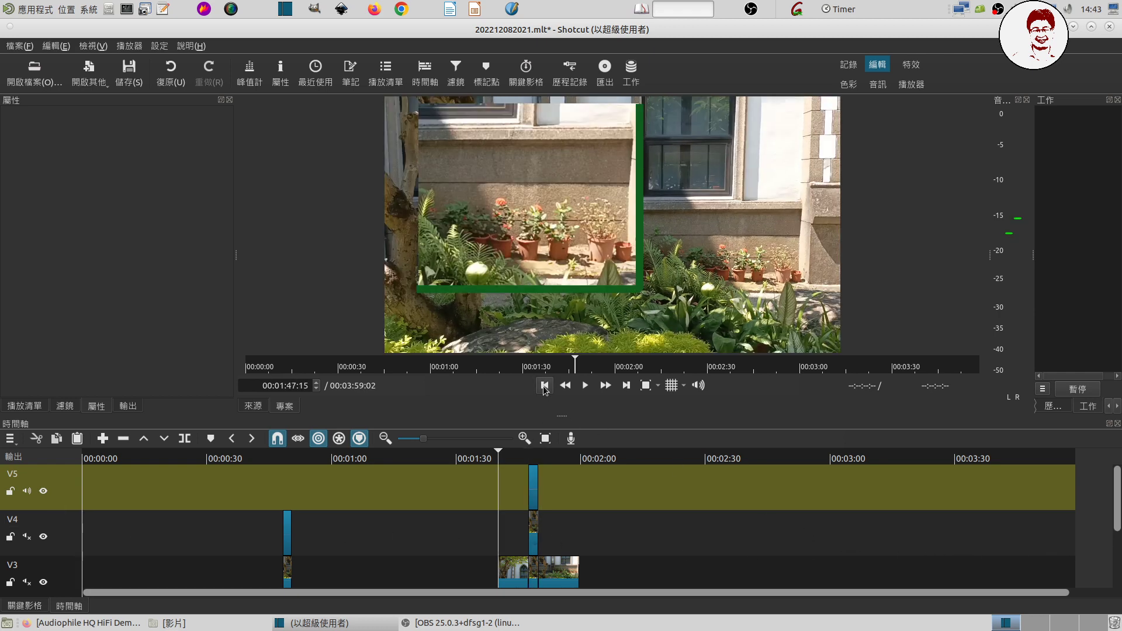
pyautogui.click(543, 386)
pyautogui.click(585, 386)
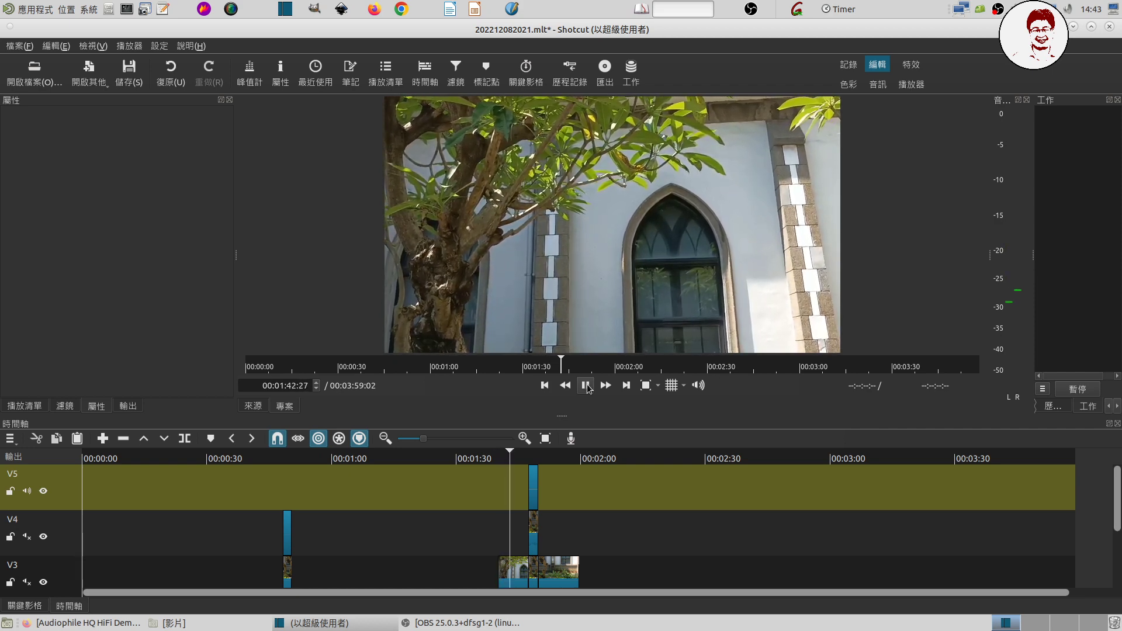
pyautogui.click(585, 385)
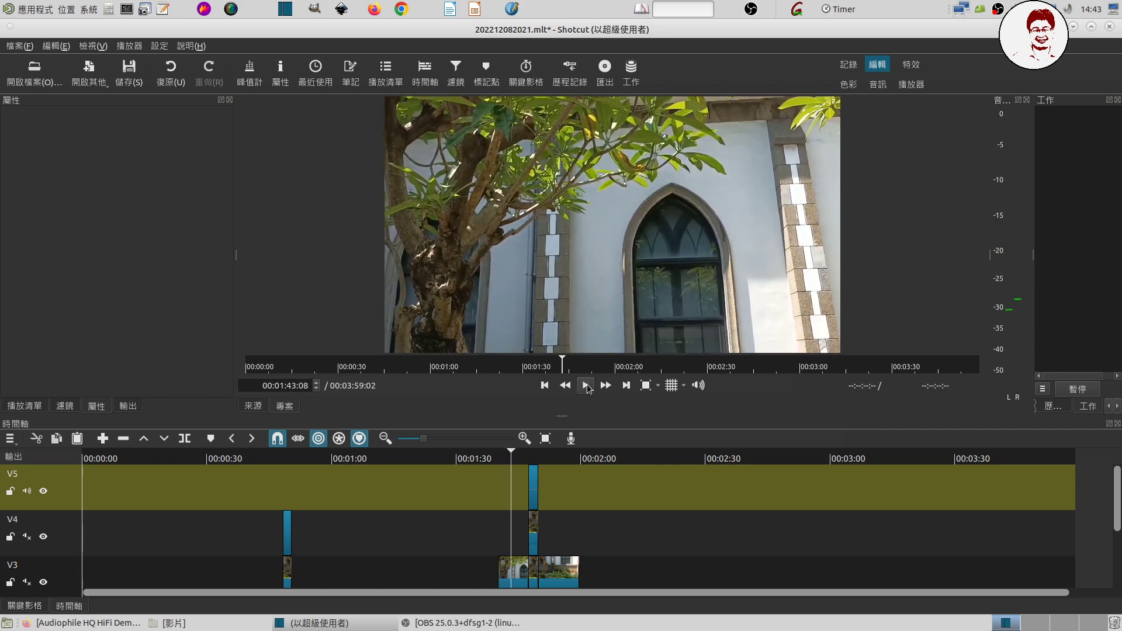
# Unmute track V3, play through the highlight section, and place the playhead at 00:01:48:21
pyautogui.click(27, 583)
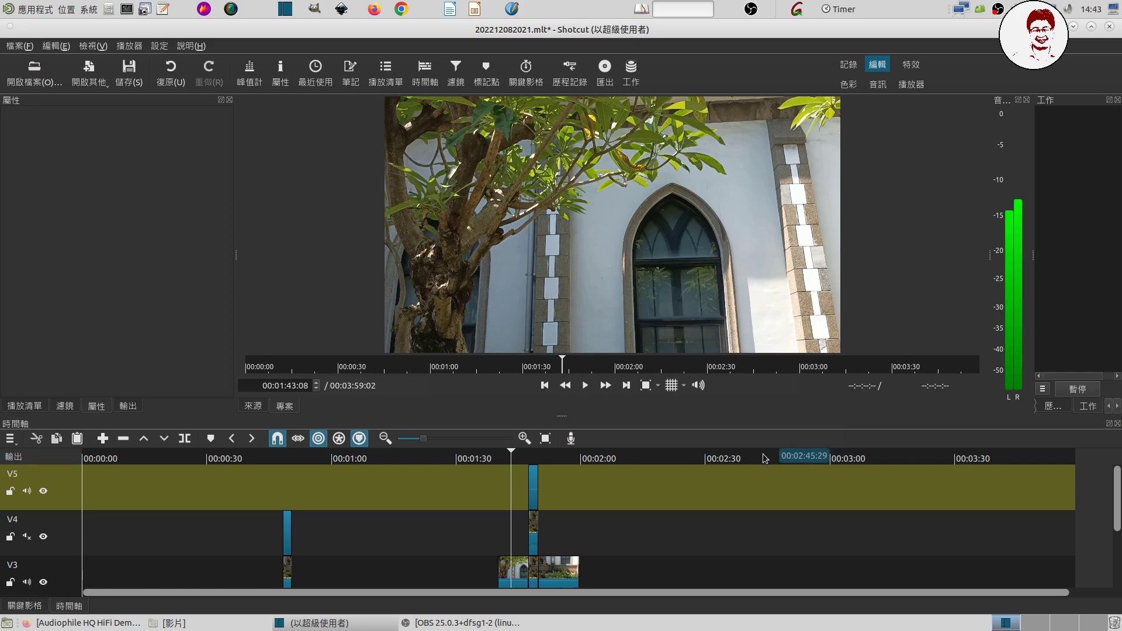
pyautogui.click(564, 385)
pyautogui.click(585, 385)
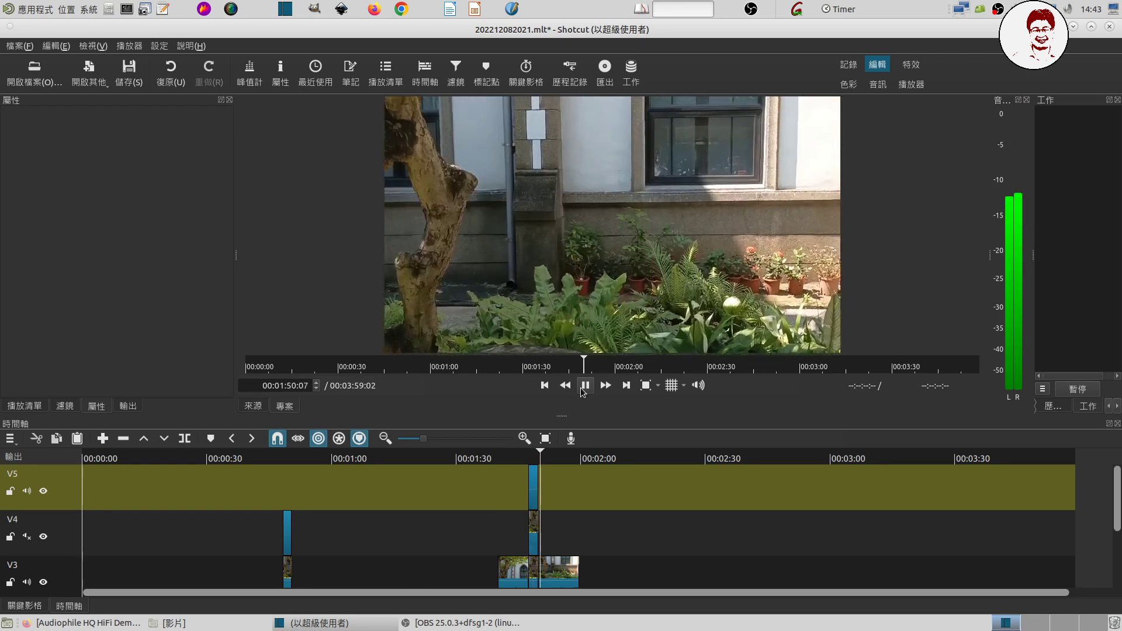
pyautogui.click(584, 385)
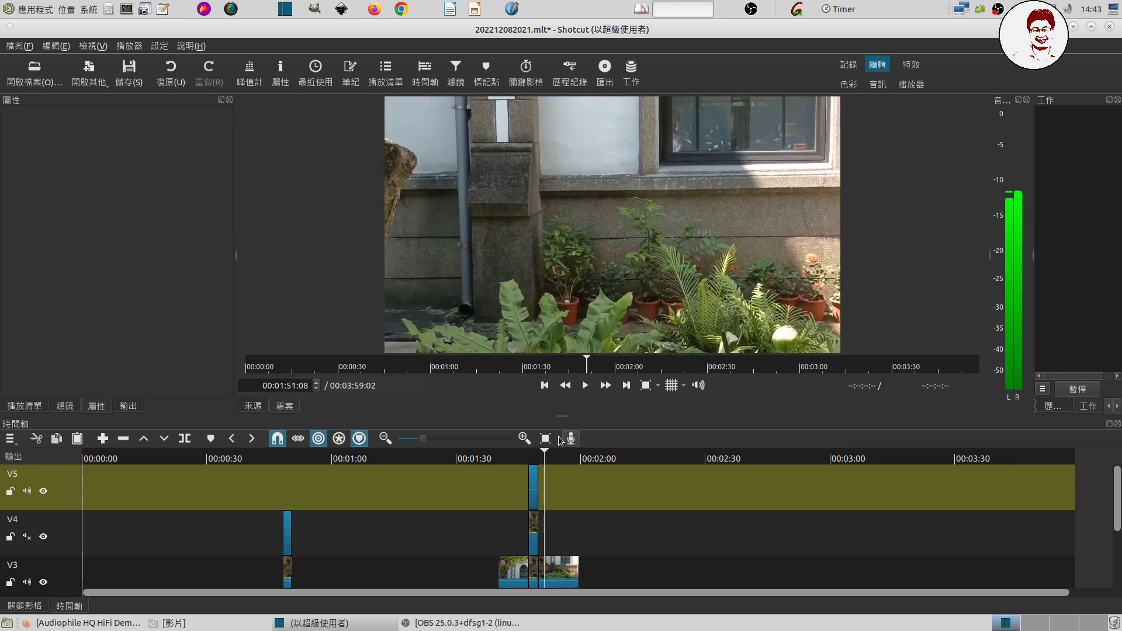
pyautogui.click(533, 452)
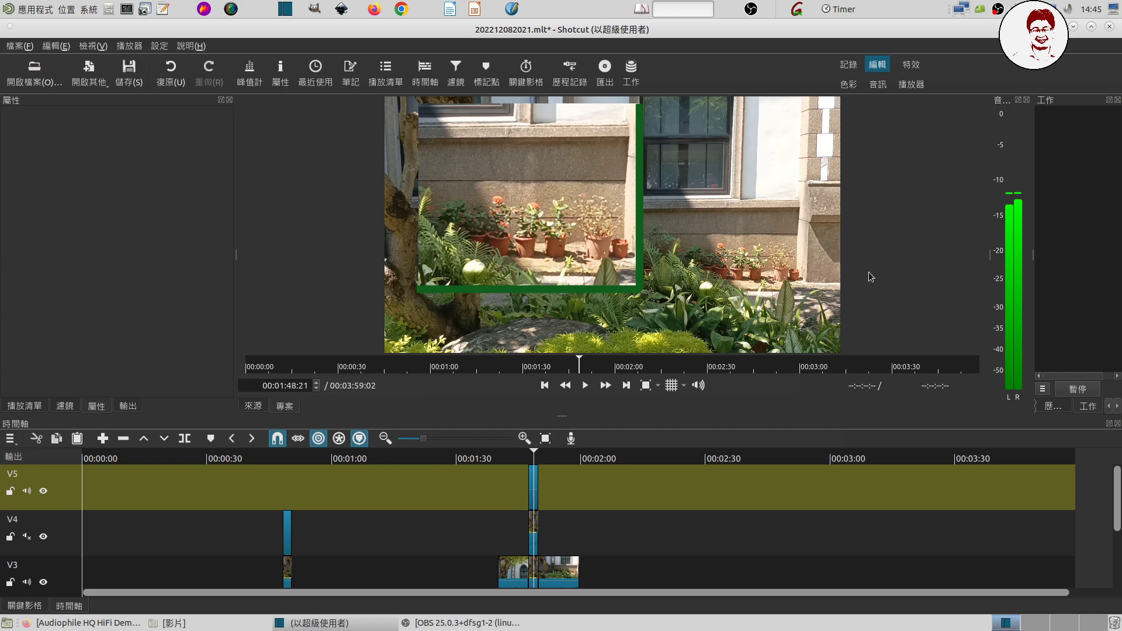
pyautogui.rightClick(997, 12)
pyautogui.click(997, 11)
pyautogui.click(997, 12)
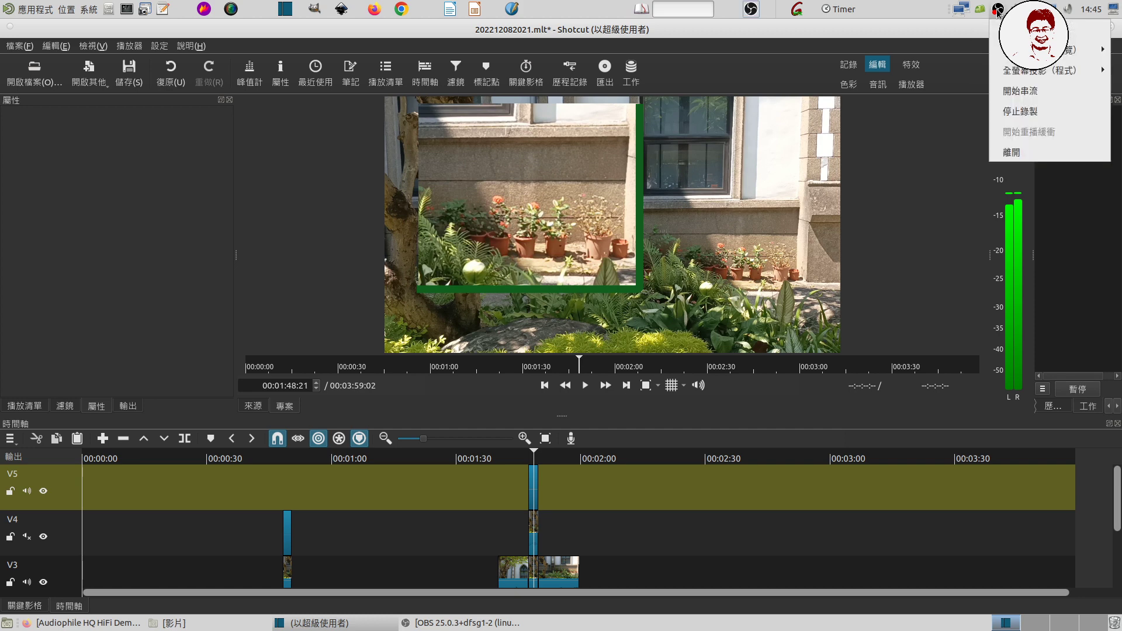